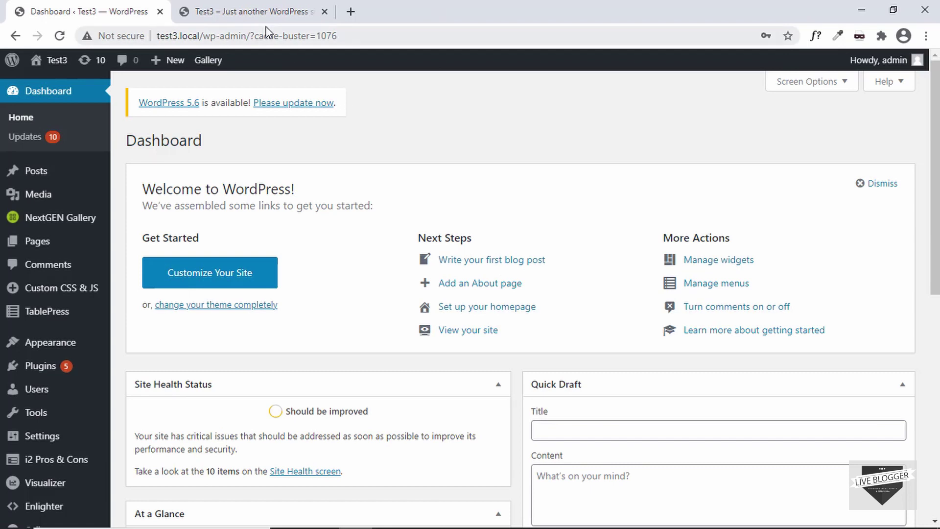
- Search the site's sidebar for 's' and scroll through the default theme results
left_click(234, 10)
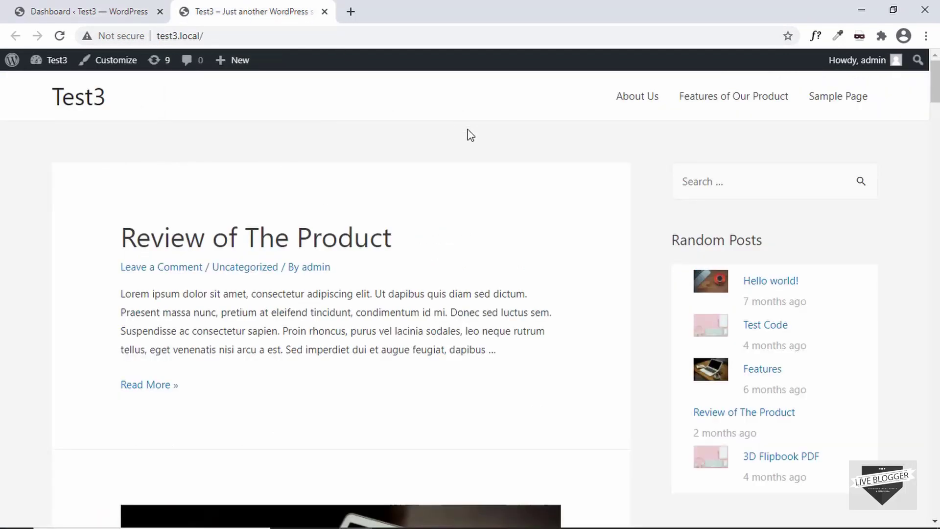
left_click(719, 185)
type("s")
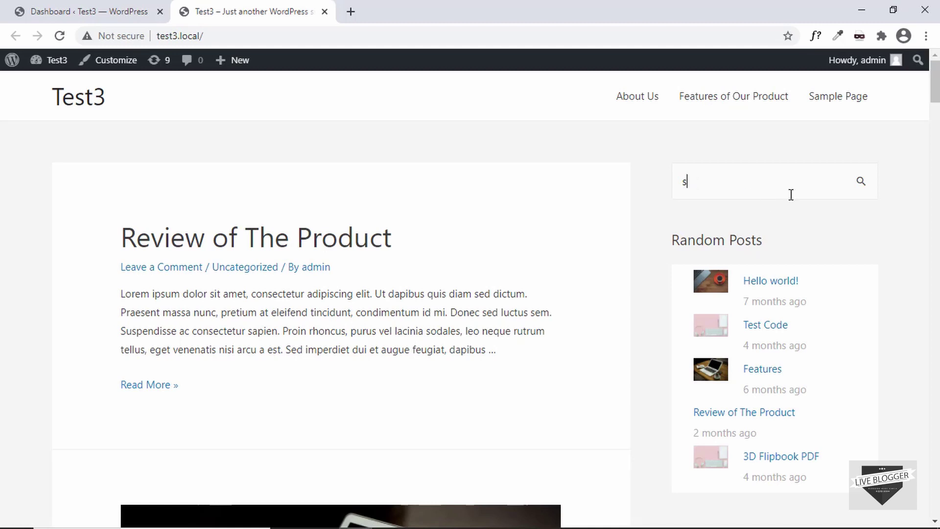
left_click(861, 182)
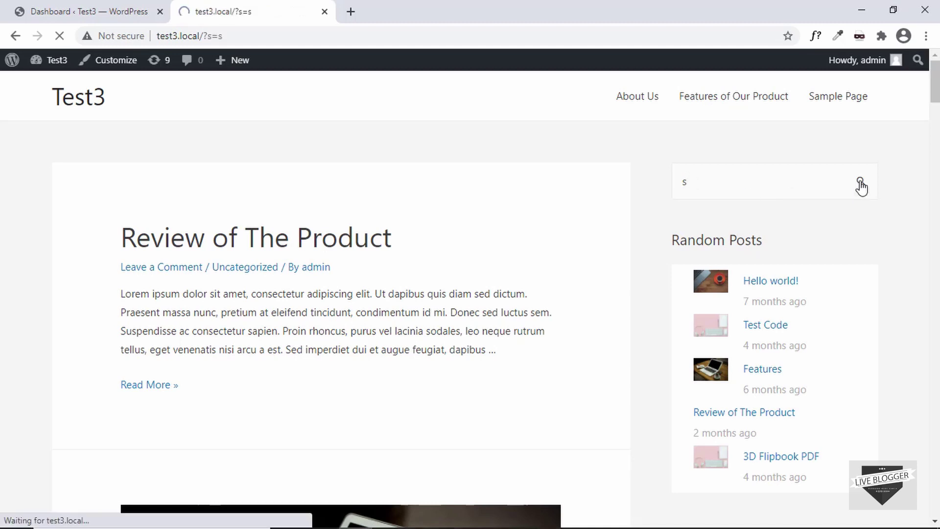
scroll(396, 228, "down", 5)
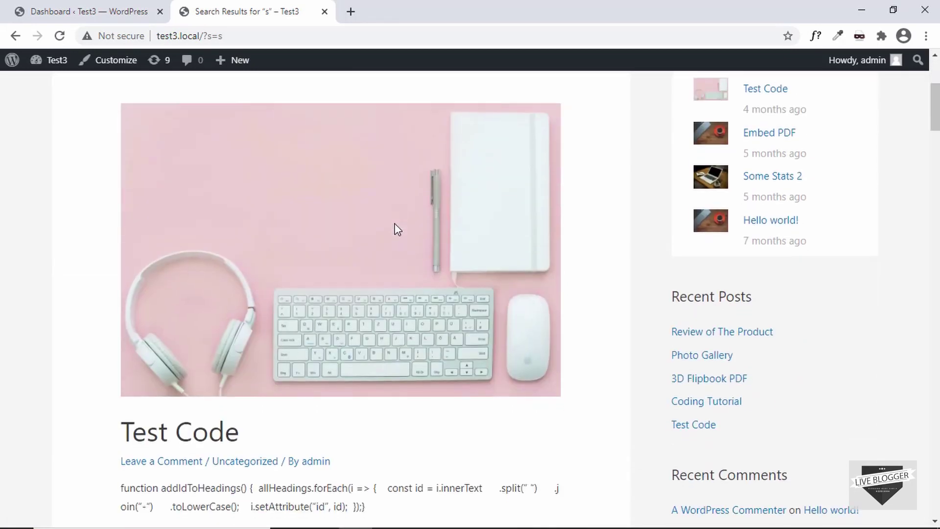
scroll(397, 228, "down", 8)
scroll(394, 226, "up", 12)
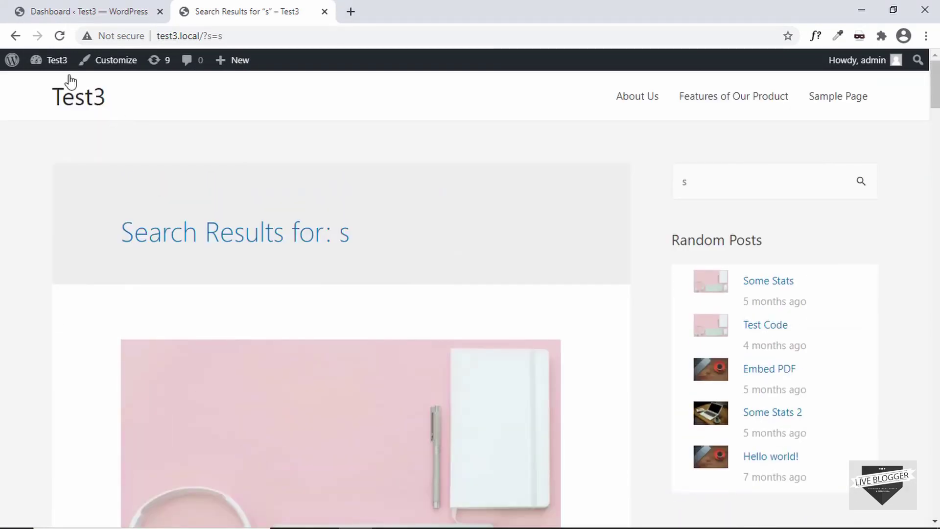
- Go back to the site's home page, leaving the search results
left_click(16, 36)
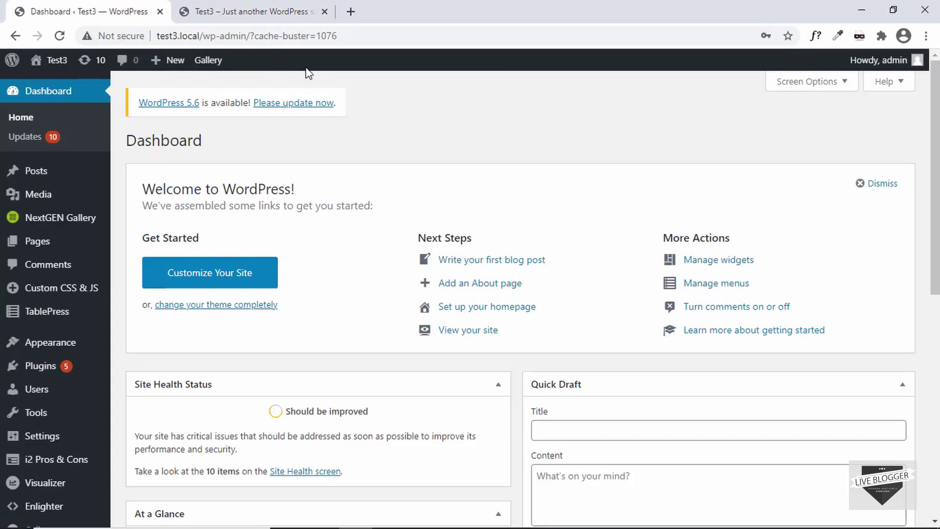
- Select the leftover 'sa' text in the site's search box, then return to the admin
left_click(264, 10)
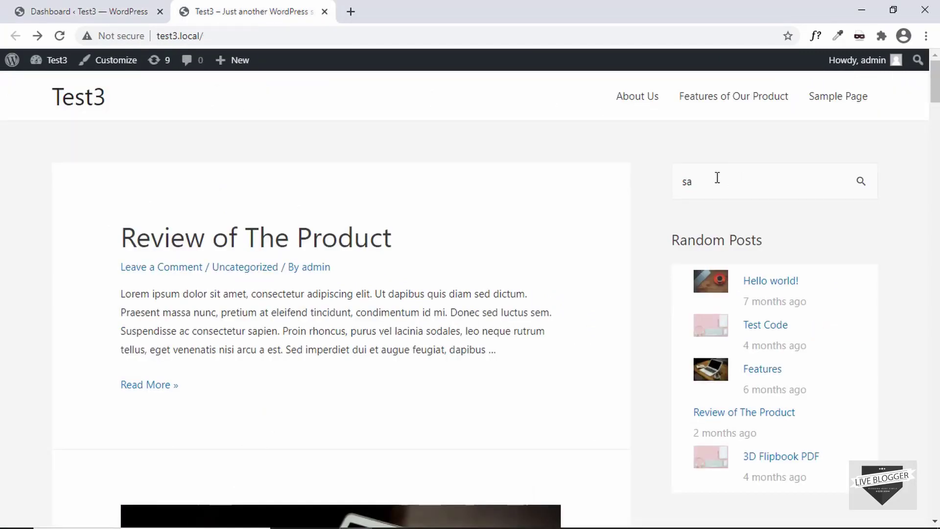
left_click_drag(717, 178, 623, 185)
left_click(98, 9)
- Search the plugin directory for 'aja', then install and activate Ajax Search Lite
mouse_move(42, 191)
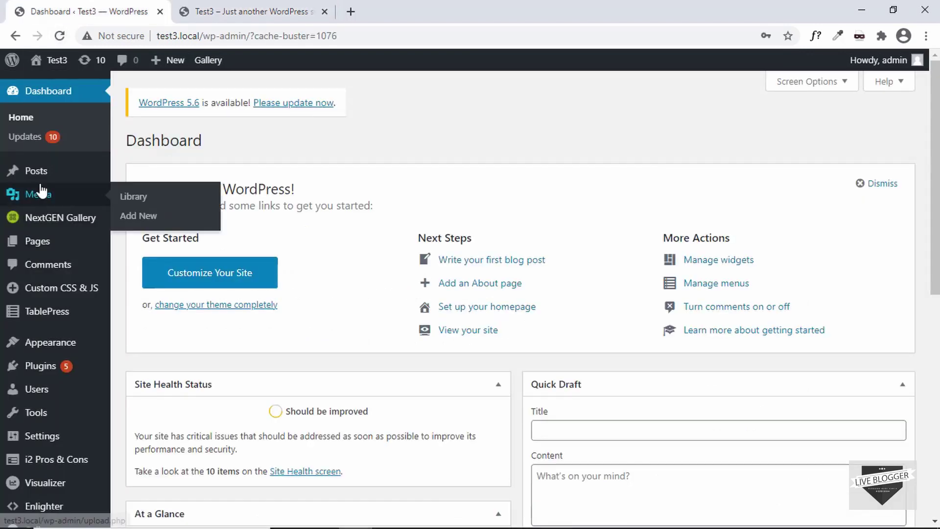
mouse_move(18, 364)
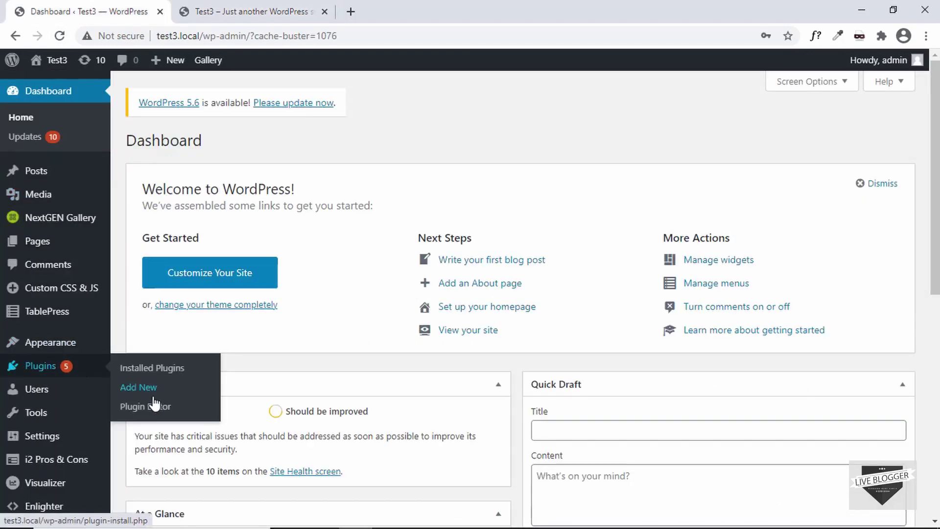
left_click(137, 390)
left_click(767, 180)
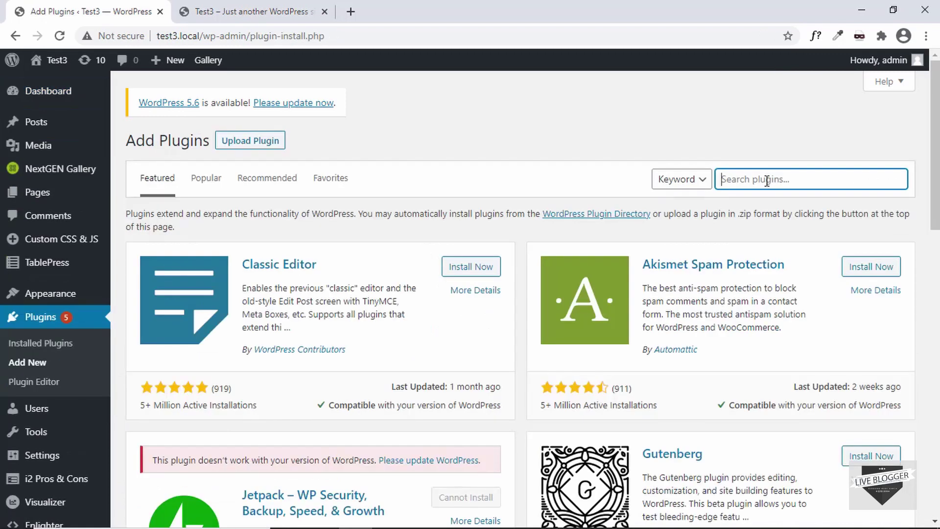
type("ajax search lite")
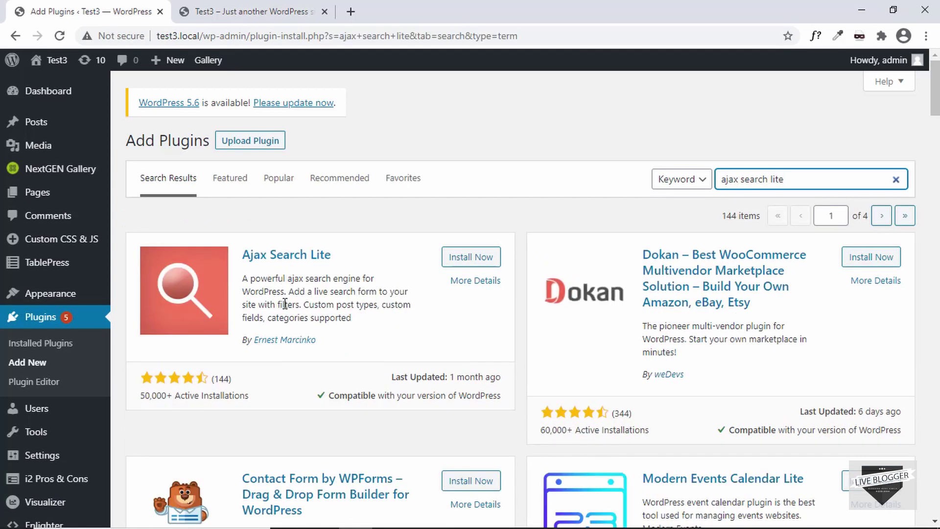
left_click(479, 261)
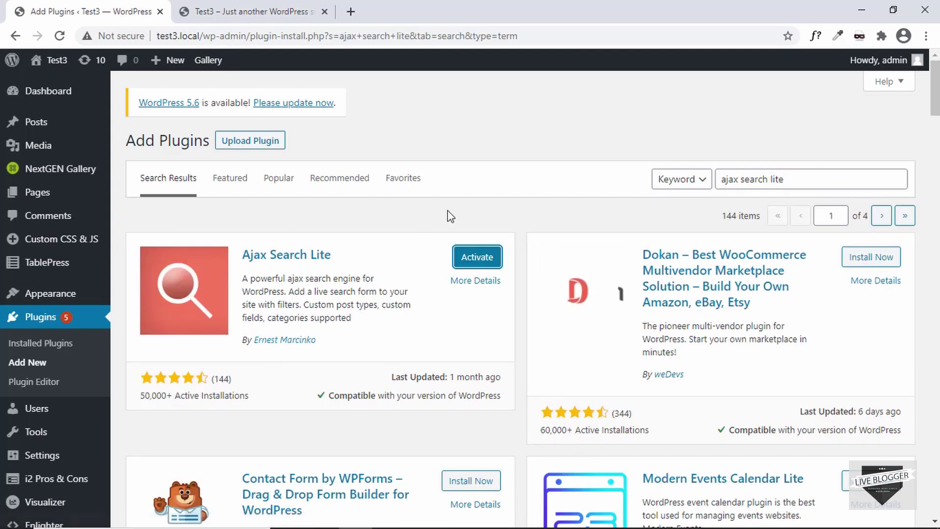
left_click(480, 261)
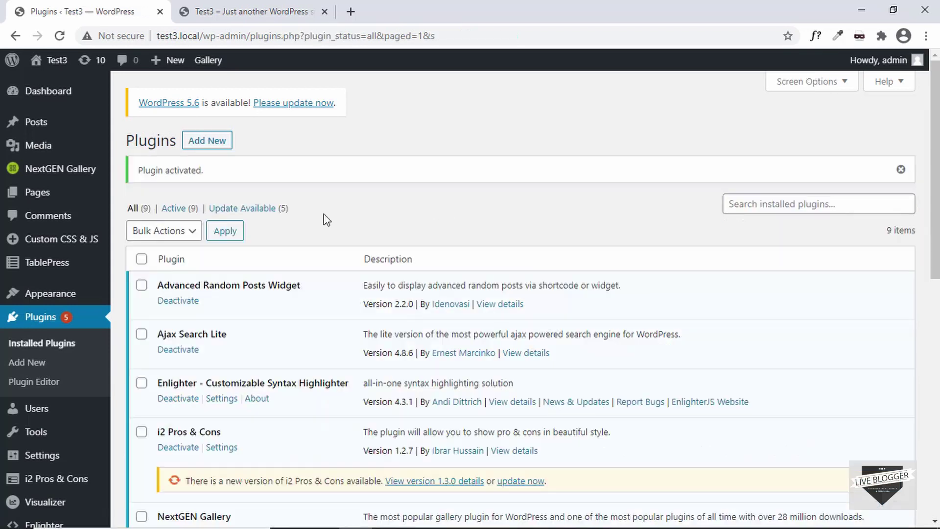
- Open Ajax Search Lite settings and select the [wpdreams_ajaxsearchlite] search shortcode
scroll(38, 336, "down", 3)
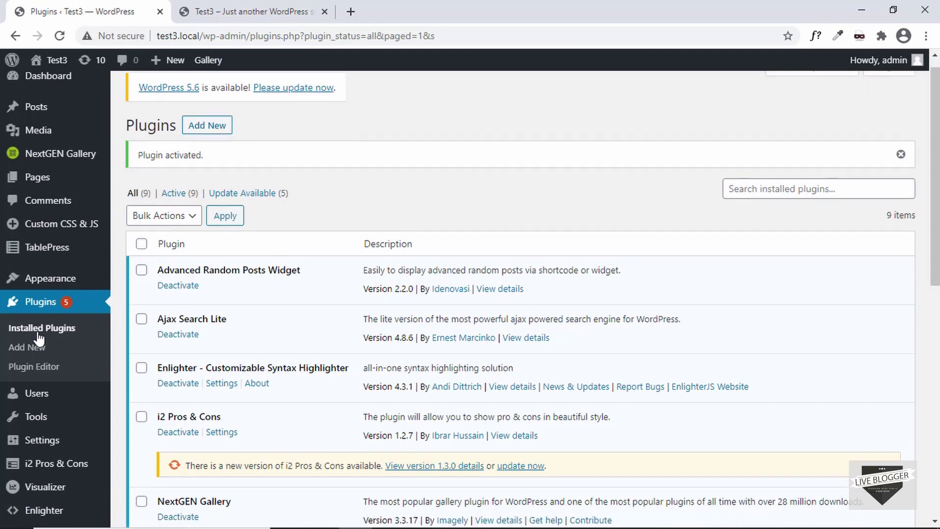
scroll(37, 338, "down", 2)
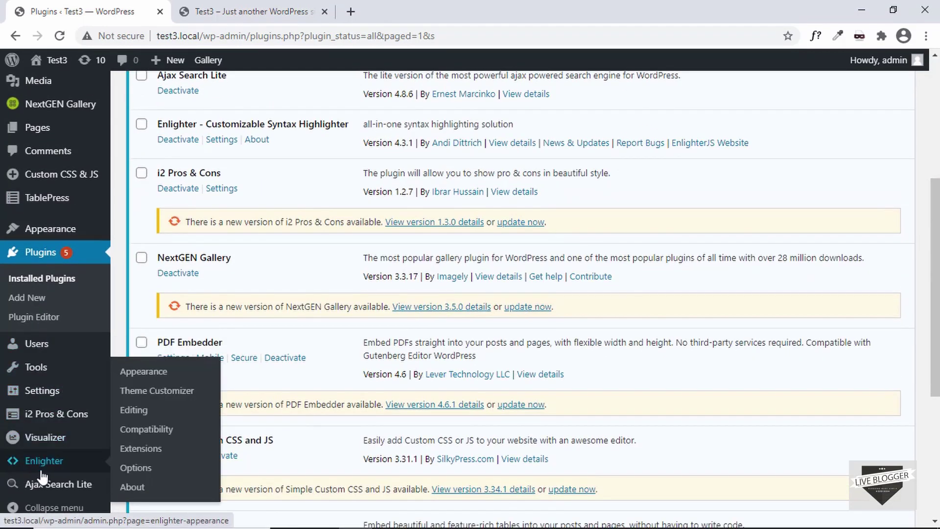
mouse_move(37, 485)
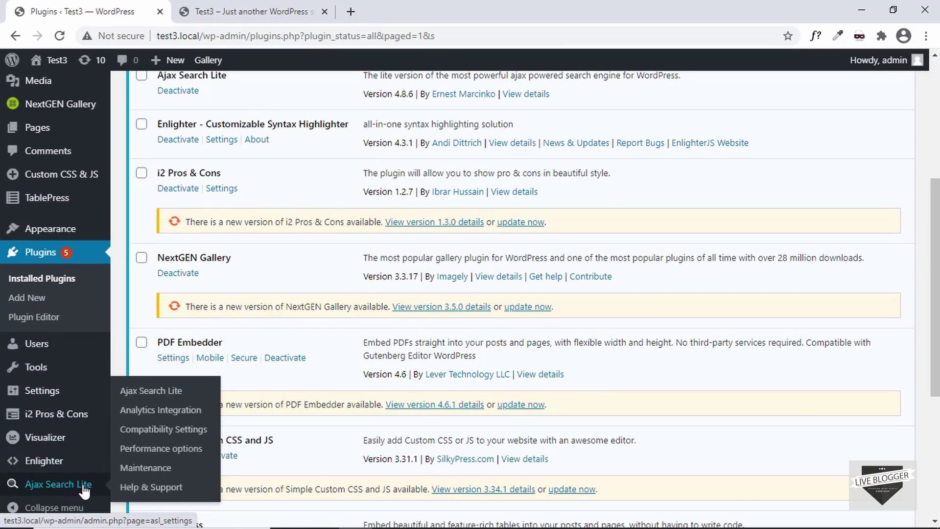
left_click(53, 485)
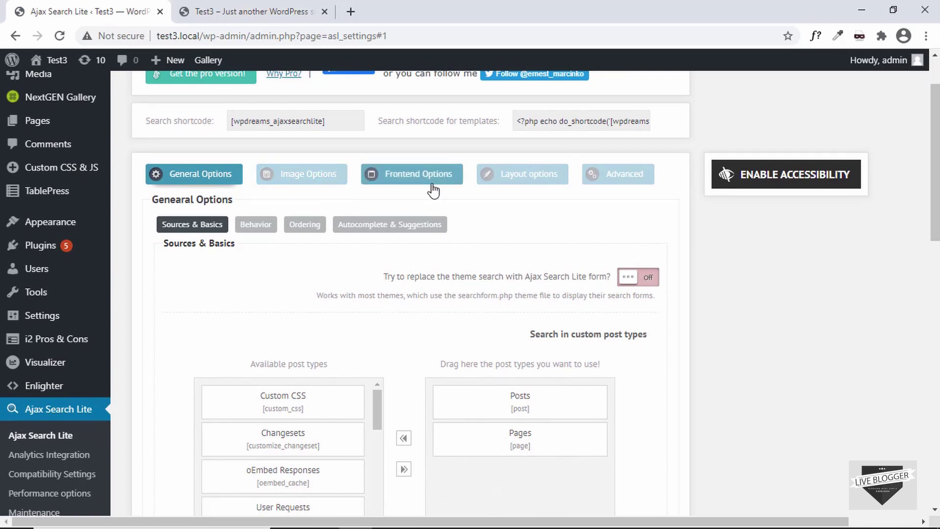
scroll(343, 284, "up", 1)
scroll(342, 283, "up", 1)
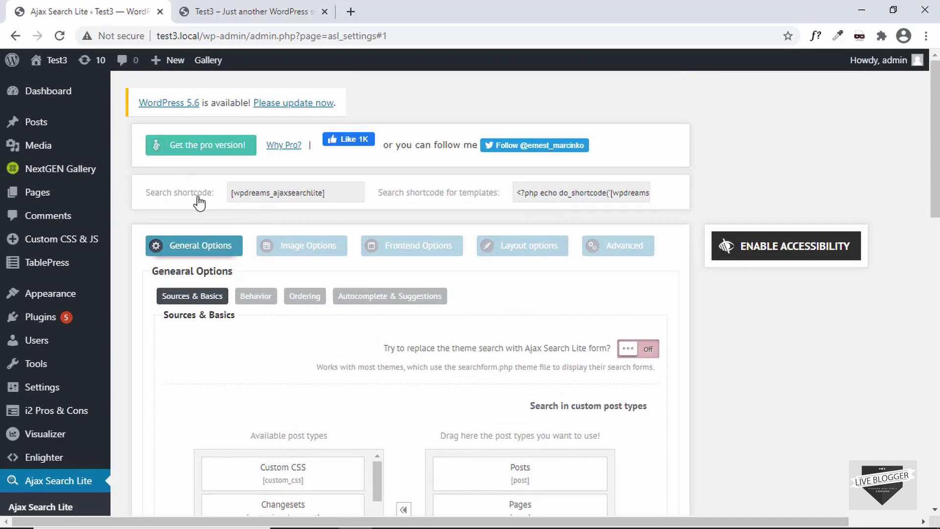
left_click(238, 193)
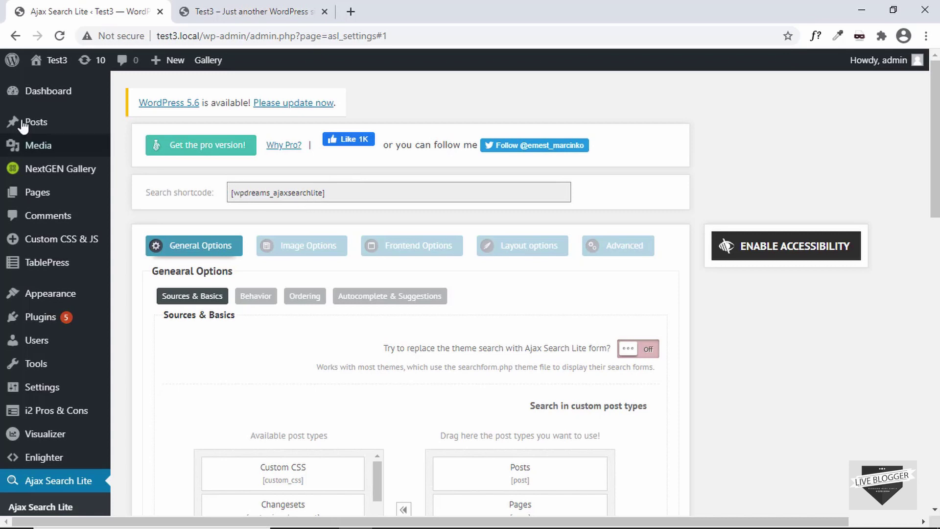
mouse_move(16, 121)
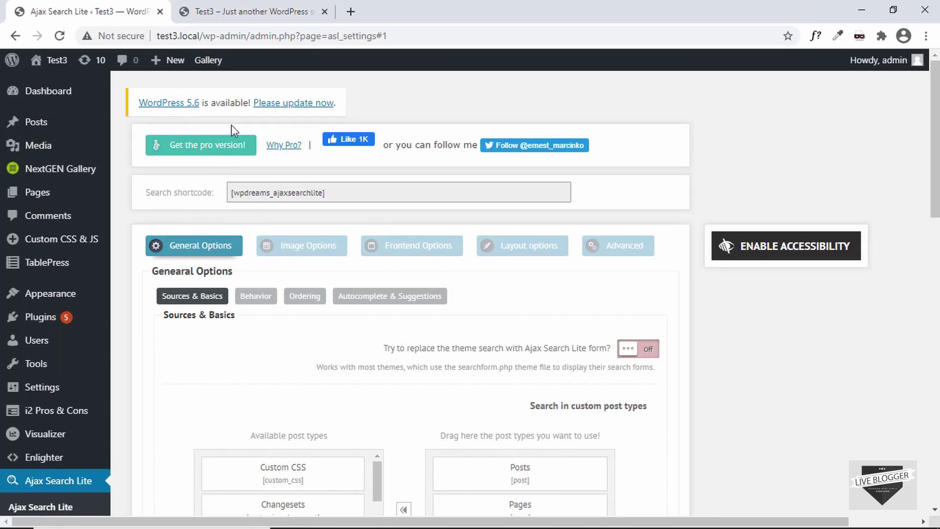
- Make Ajax Search Lite replace the theme search form, save, and reload the front page
left_click(242, 11)
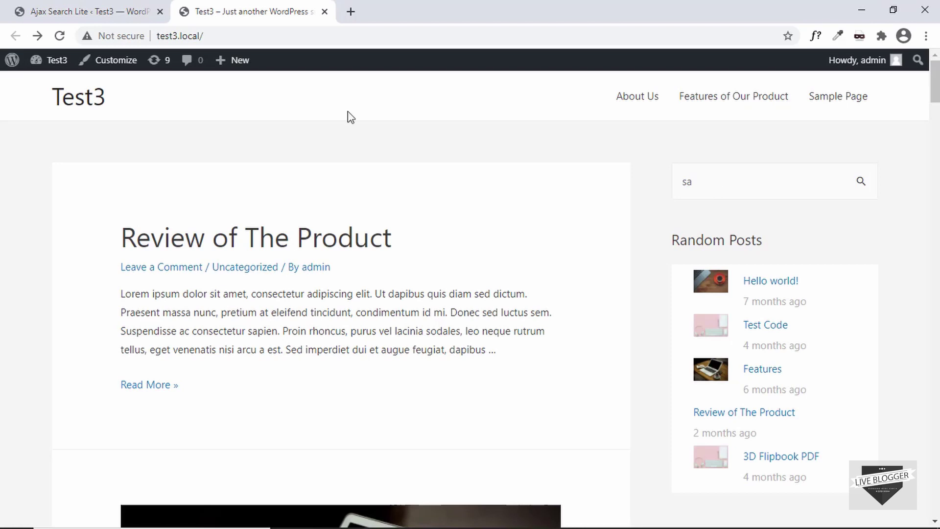
left_click(71, 11)
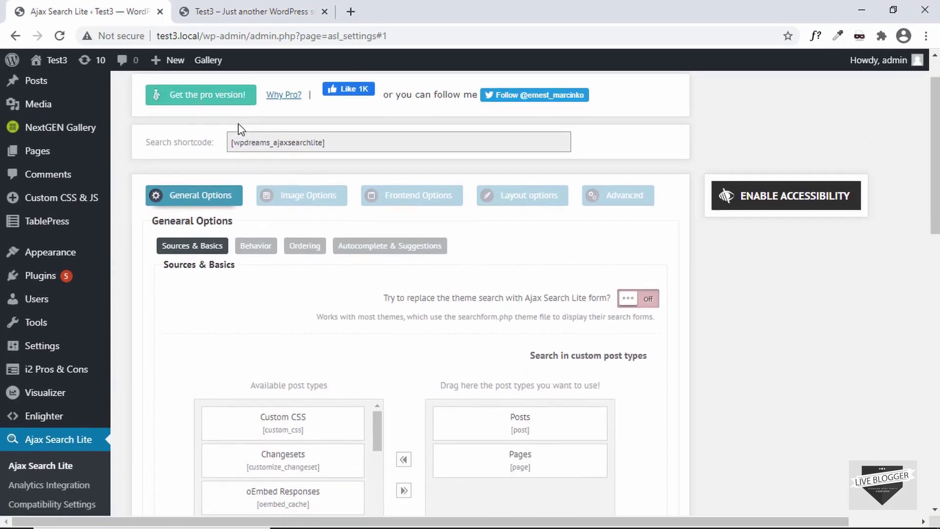
scroll(240, 130, "down", 2)
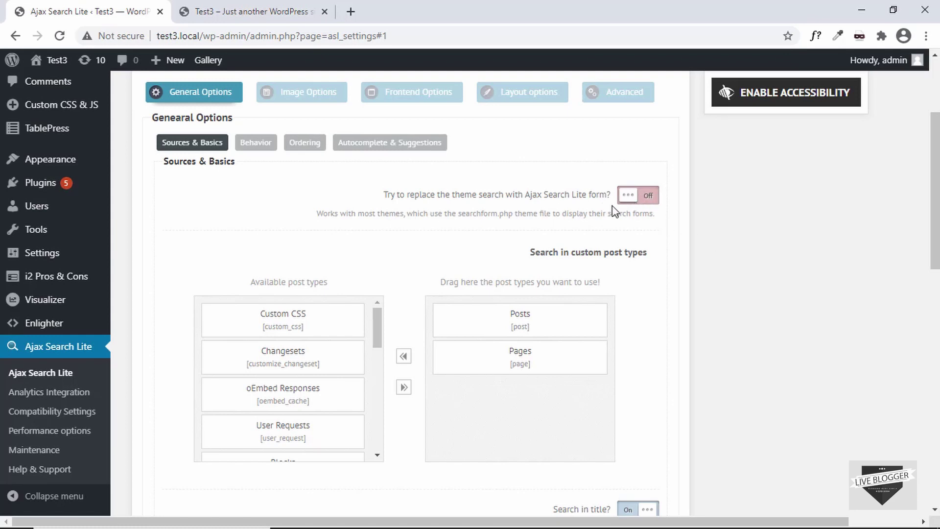
left_click(644, 202)
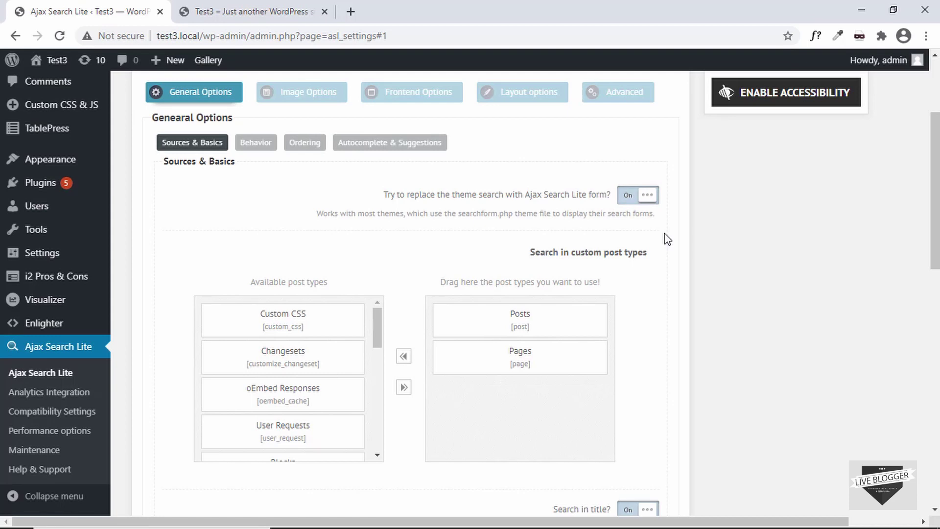
scroll(667, 239, "down", 12)
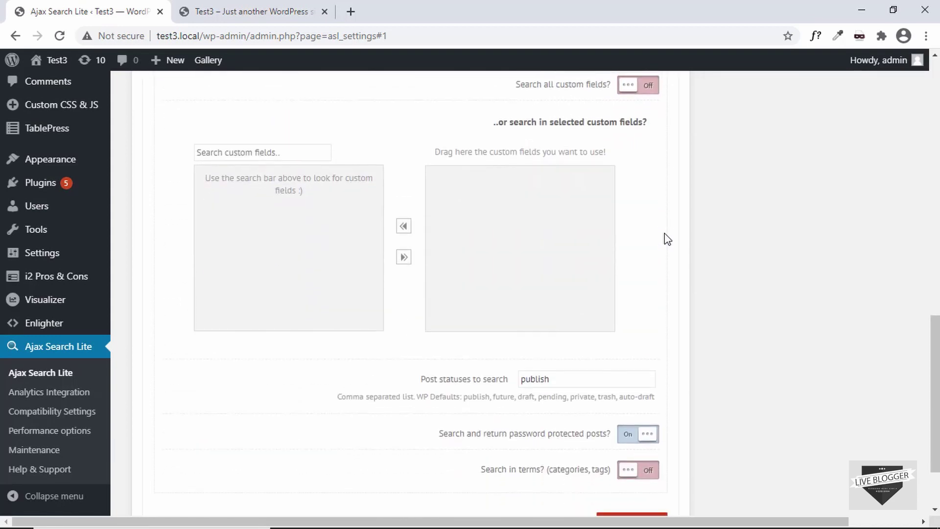
scroll(668, 239, "down", 2)
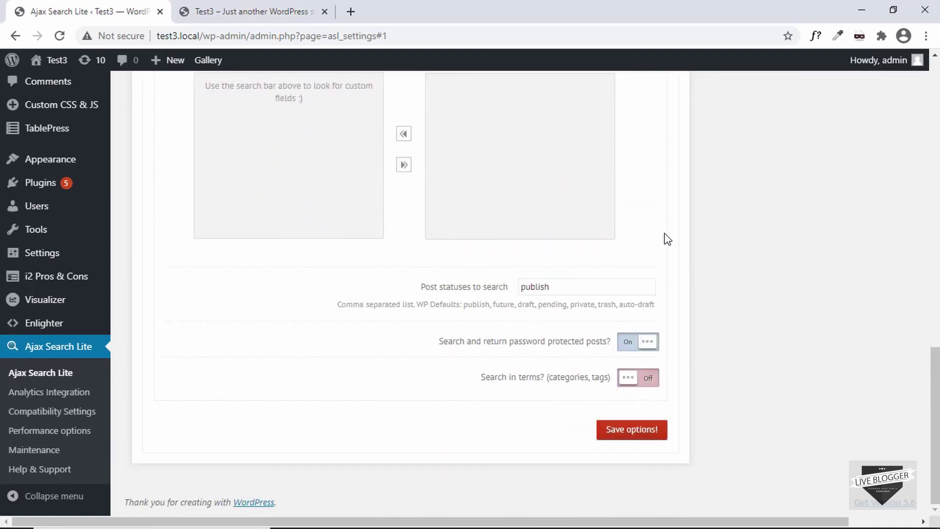
left_click(621, 437)
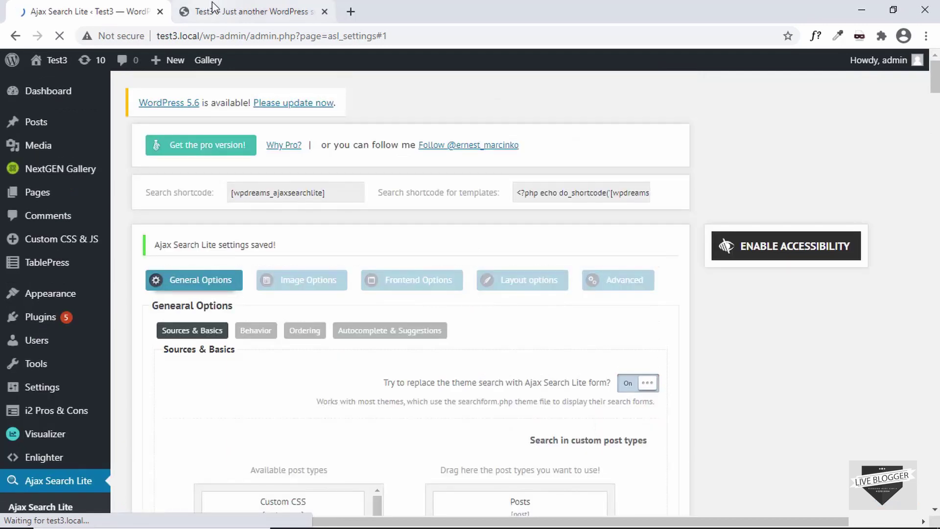
left_click(211, 12)
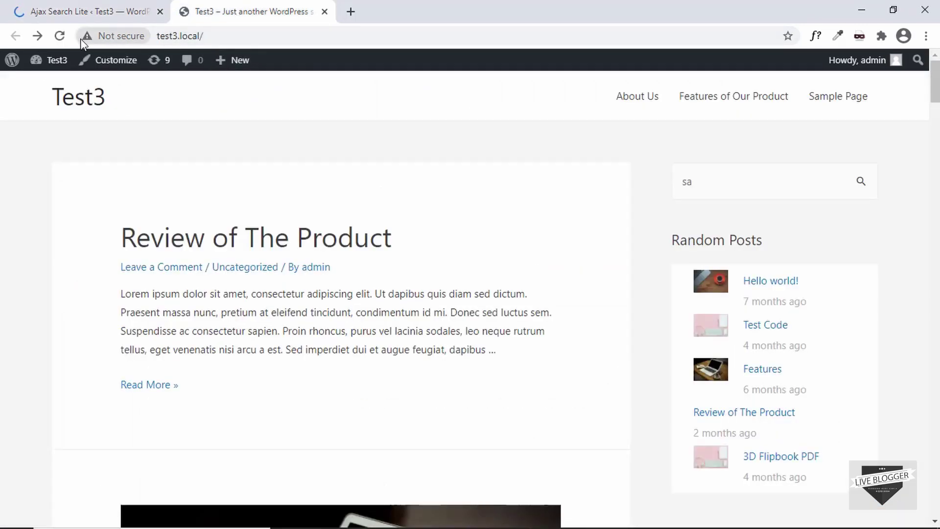
left_click(60, 36)
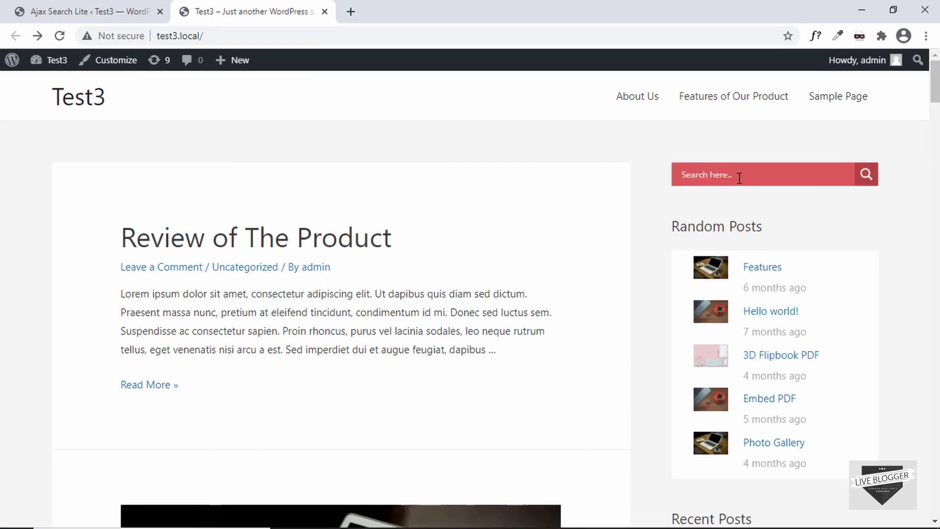
left_click(98, 11)
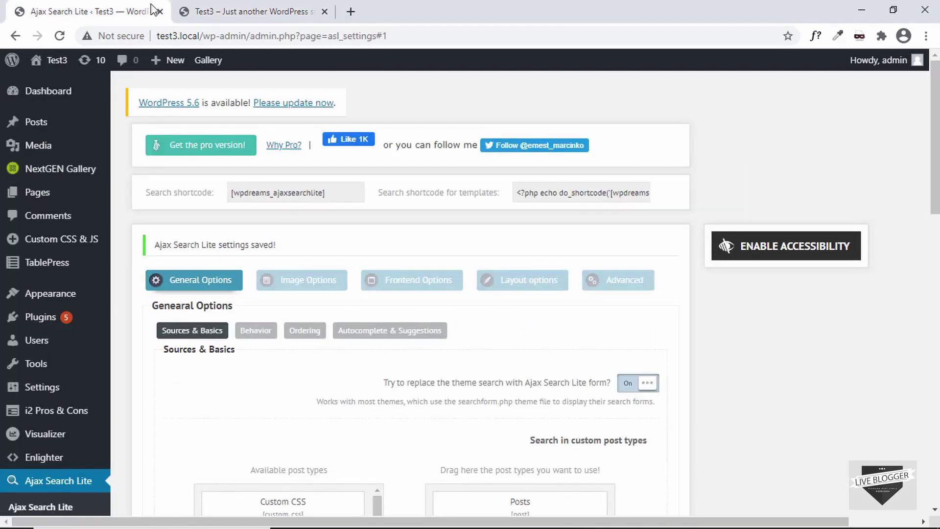
scroll(619, 299, "down", 3)
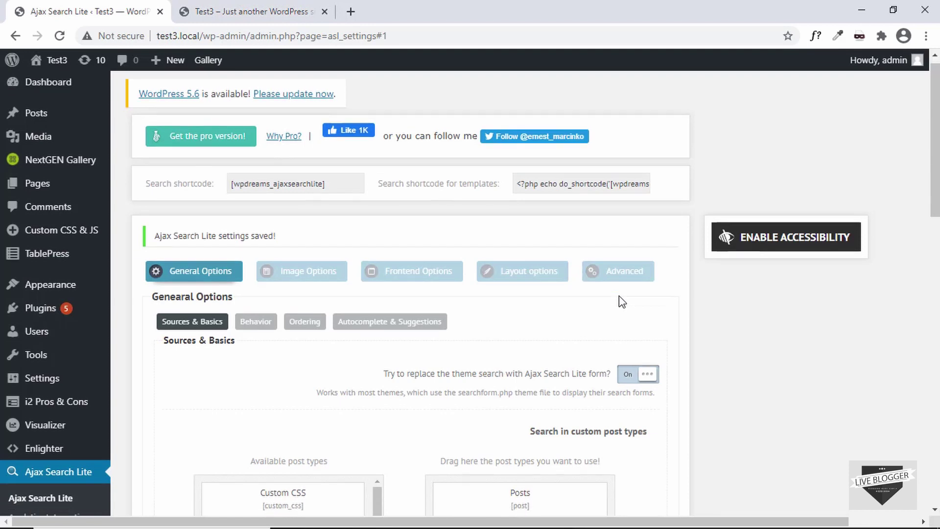
left_click(647, 233)
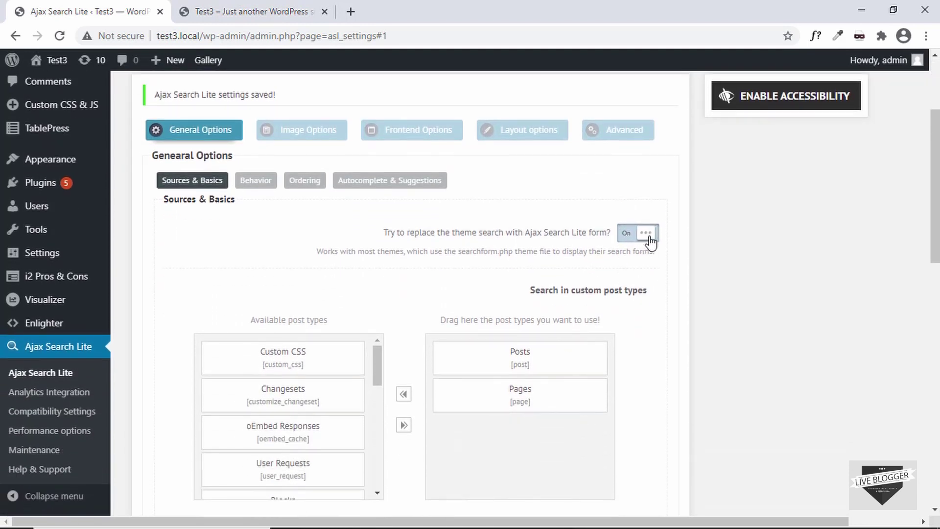
mouse_move(47, 160)
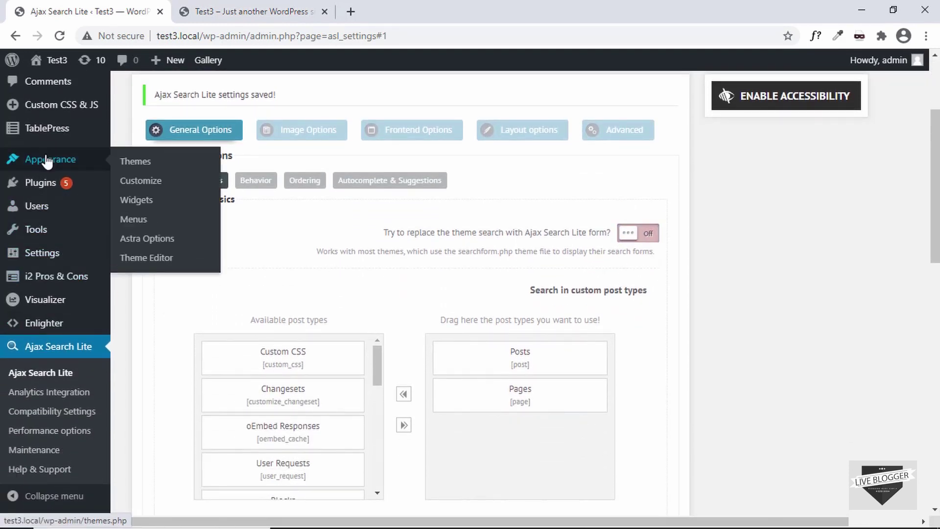
left_click(130, 205)
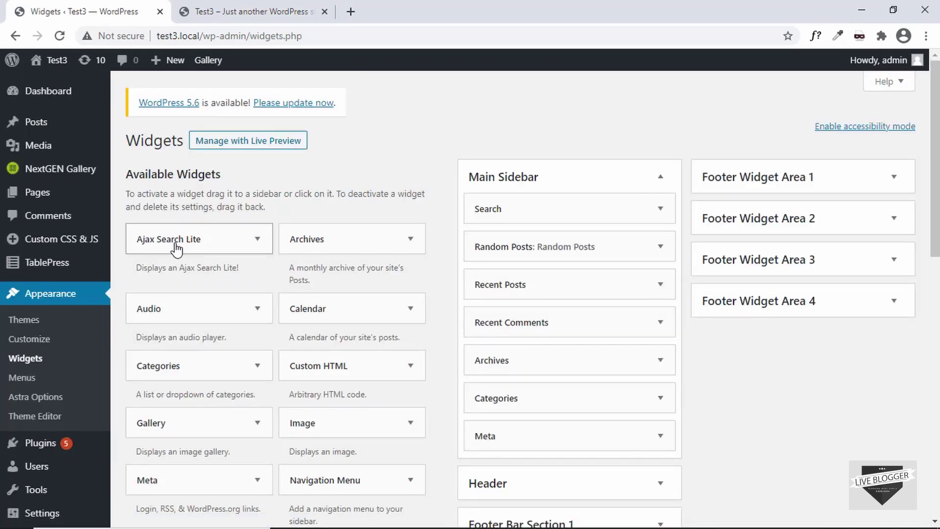
left_click_drag(199, 244, 542, 240)
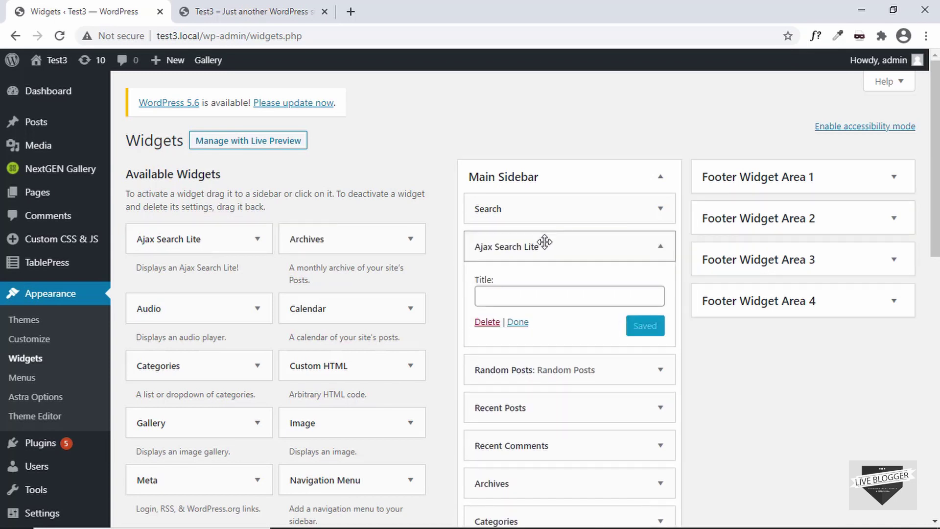
left_click(512, 292)
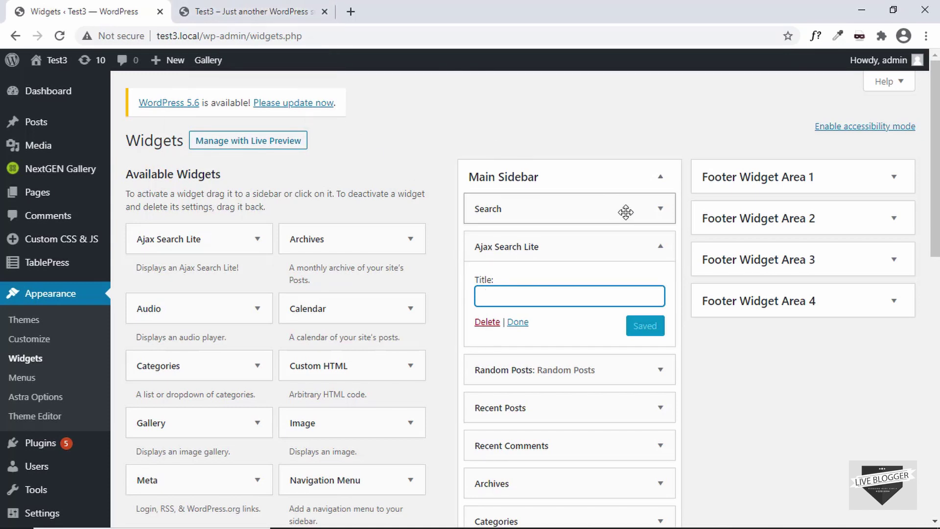
left_click(661, 211)
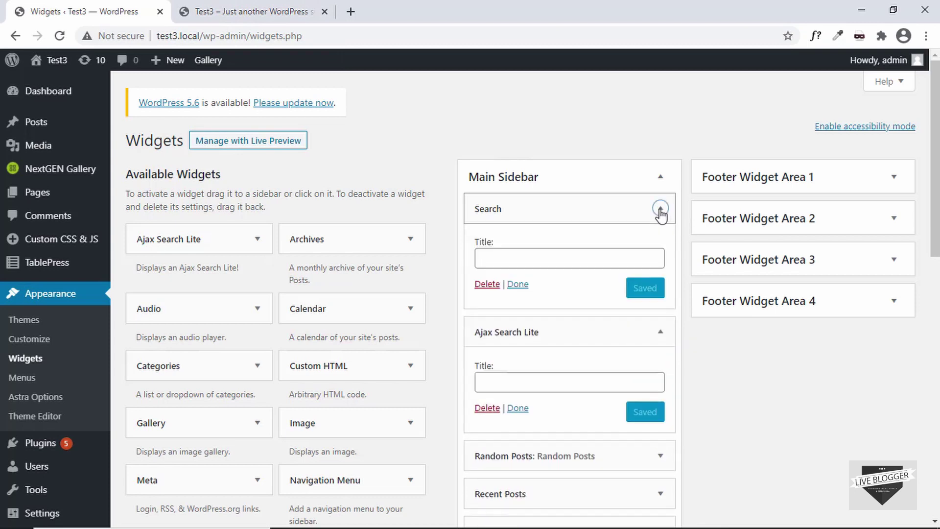
left_click(518, 284)
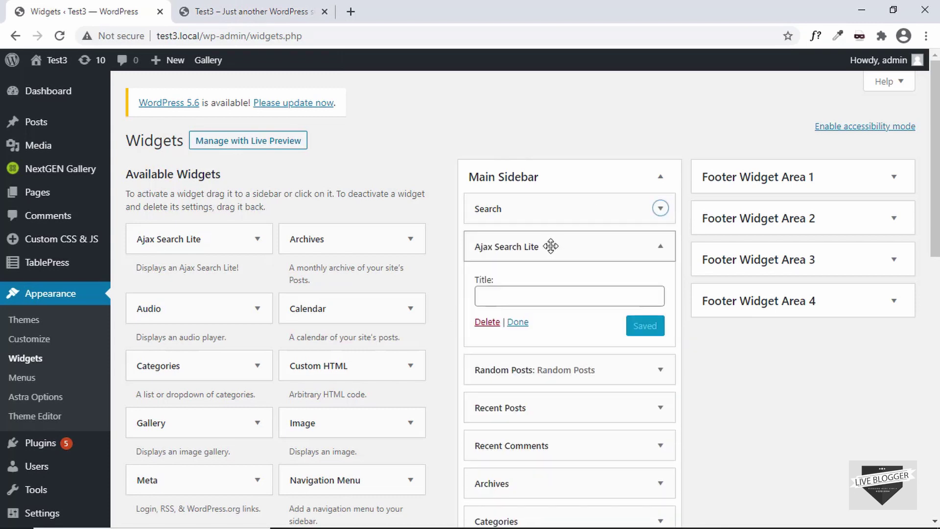
left_click_drag(551, 246, 202, 239)
scroll(47, 391, "down", 7)
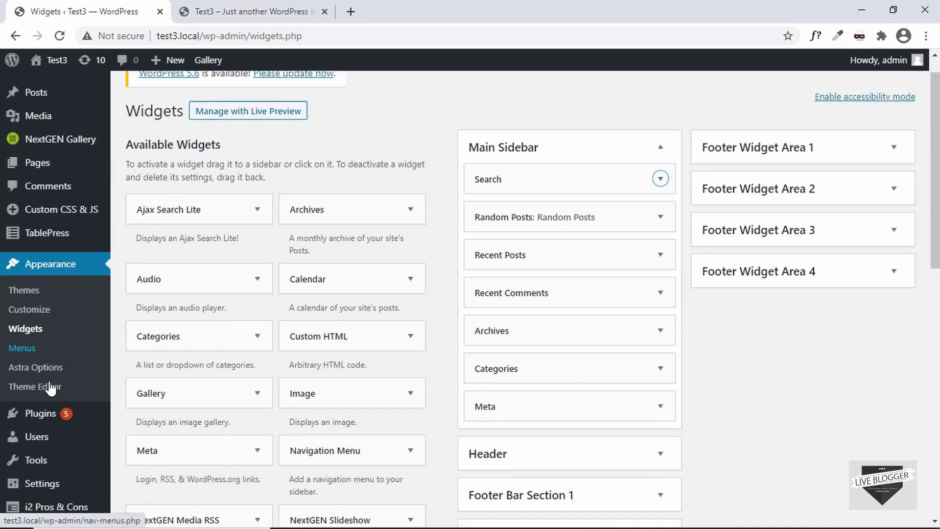
- Type 's' in the front page's sidebar search to bring up live thumbnail results
left_click(44, 483)
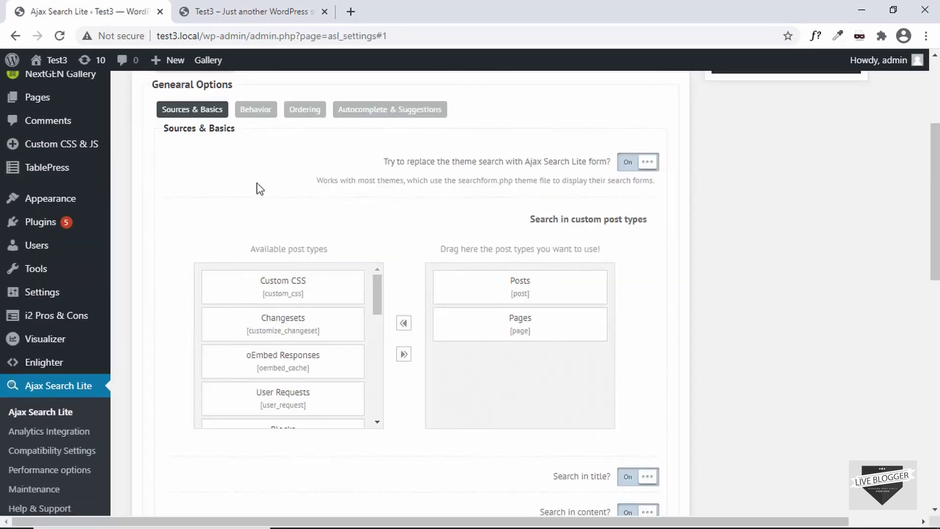
left_click(251, 19)
left_click(722, 173)
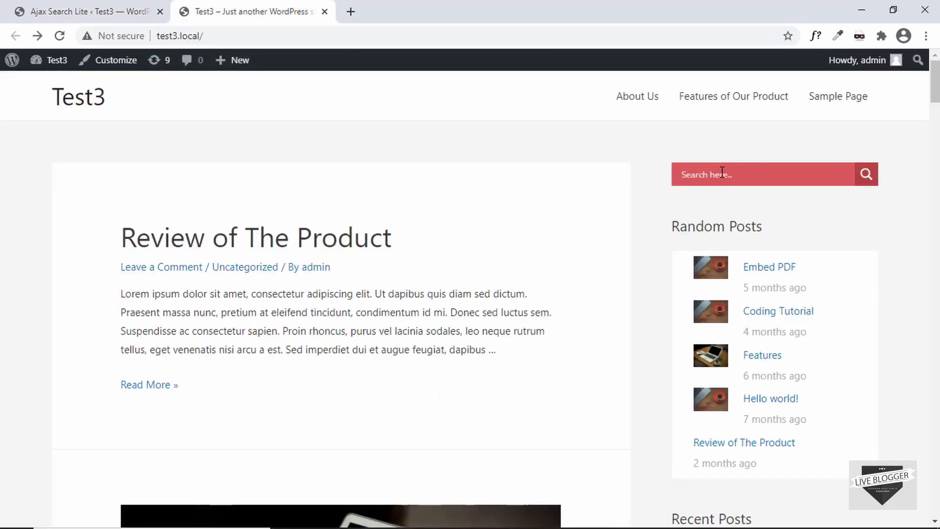
type("s")
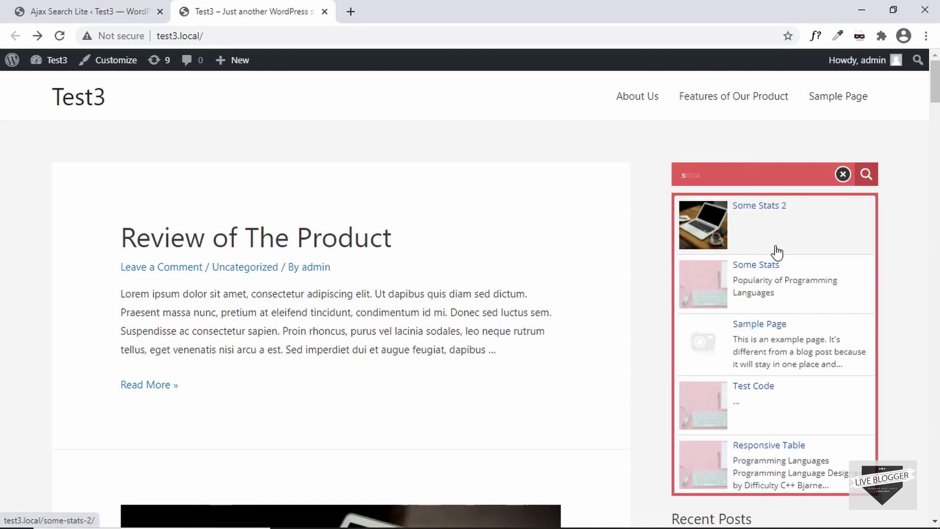
scroll(776, 252, "down", 5)
scroll(751, 275, "up", 3)
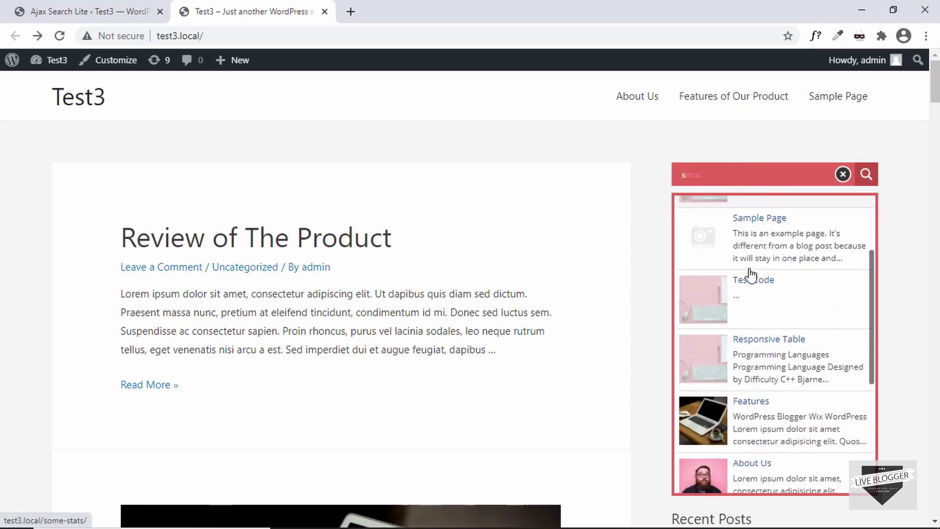
scroll(751, 274, "down", 3)
scroll(749, 272, "up", 5)
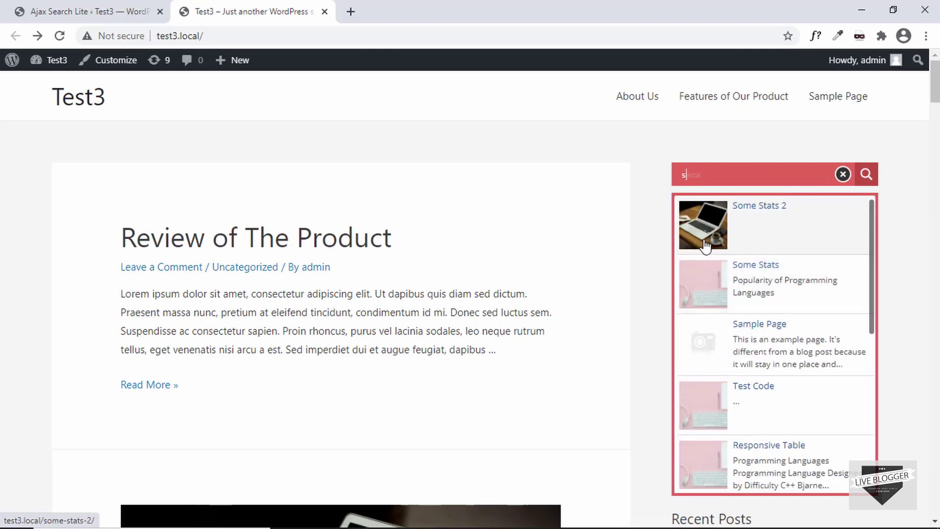
- Open the Some Stats 2 result, then go back to the front page
left_click(782, 213)
scroll(322, 287, "down", 5)
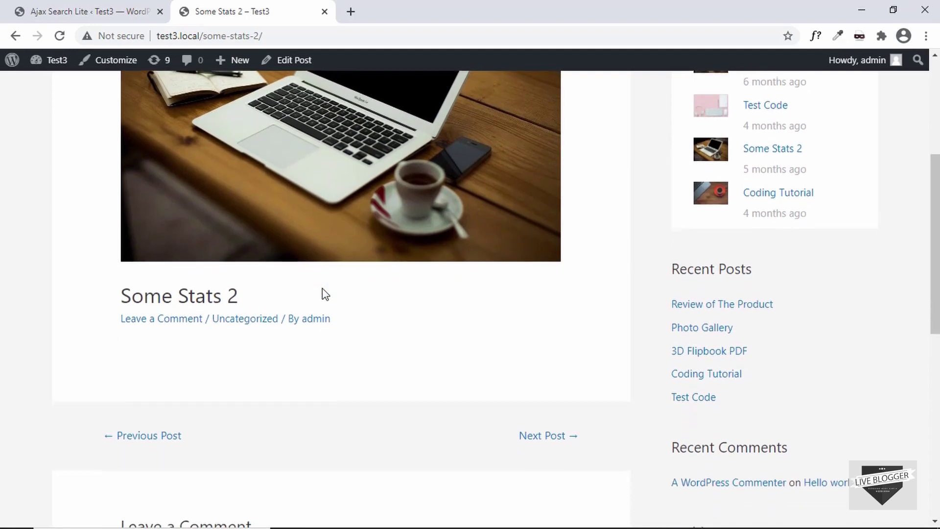
scroll(322, 288, "up", 5)
left_click(15, 36)
- Complete the query as 'stats', then clear the search box to close the results
left_click(778, 175)
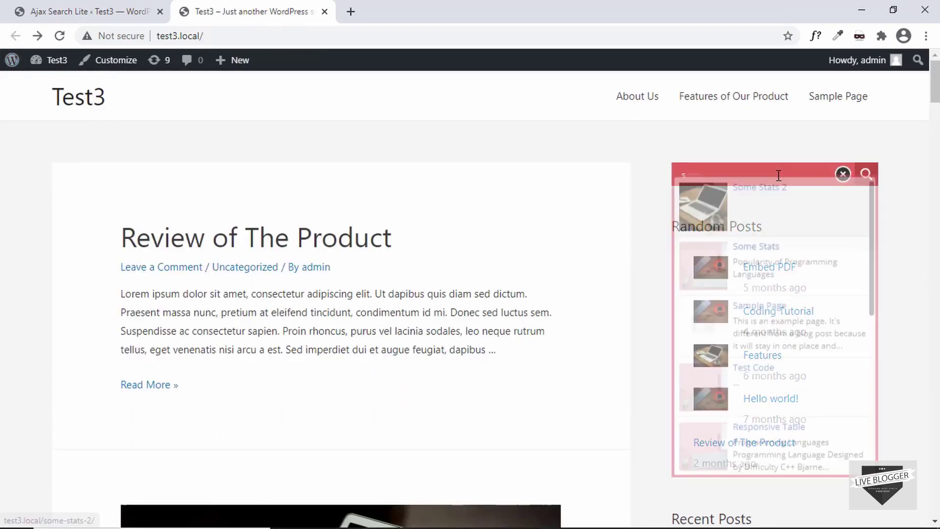
type("t")
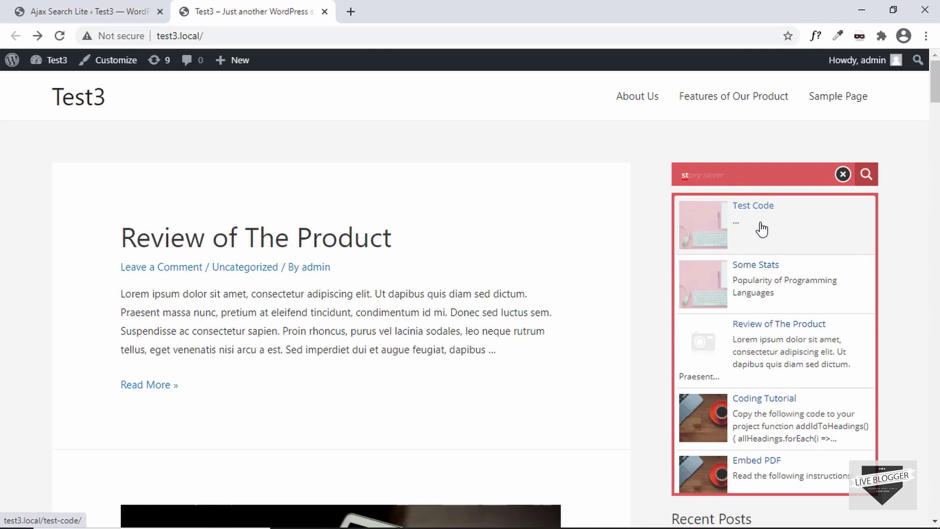
type("ats")
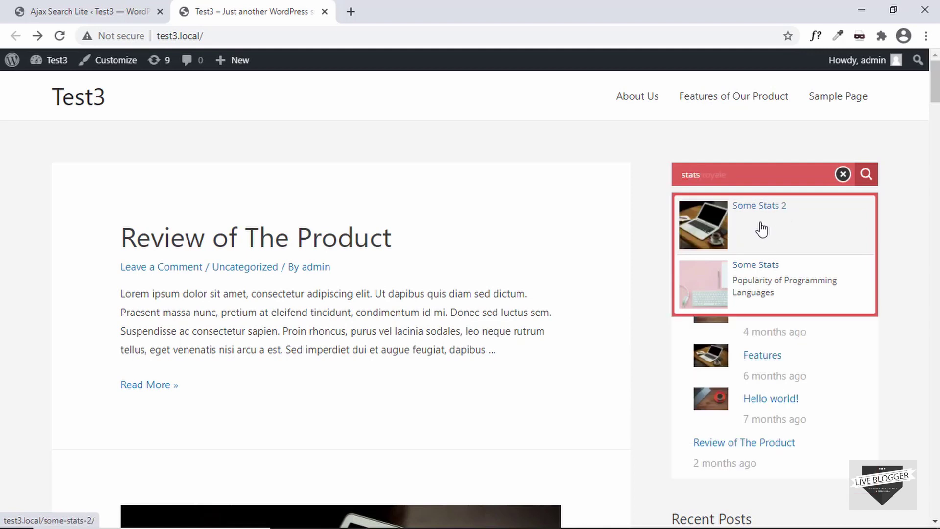
key("ctrl+a")
key("BackSpace")
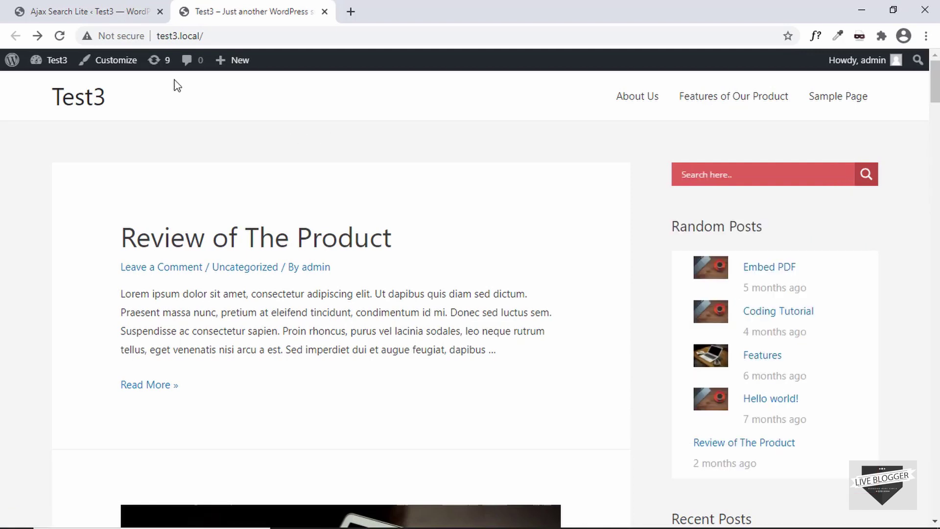
left_click(73, 10)
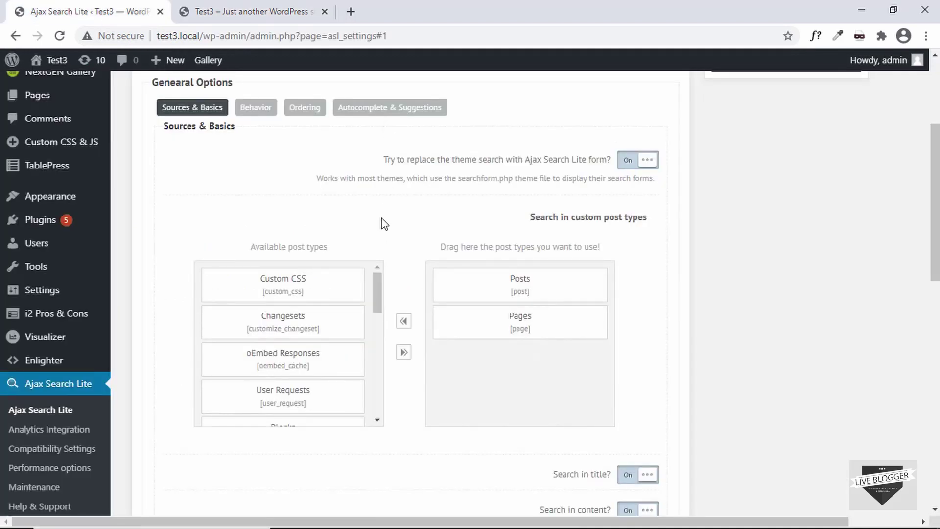
scroll(381, 218, "down", 1)
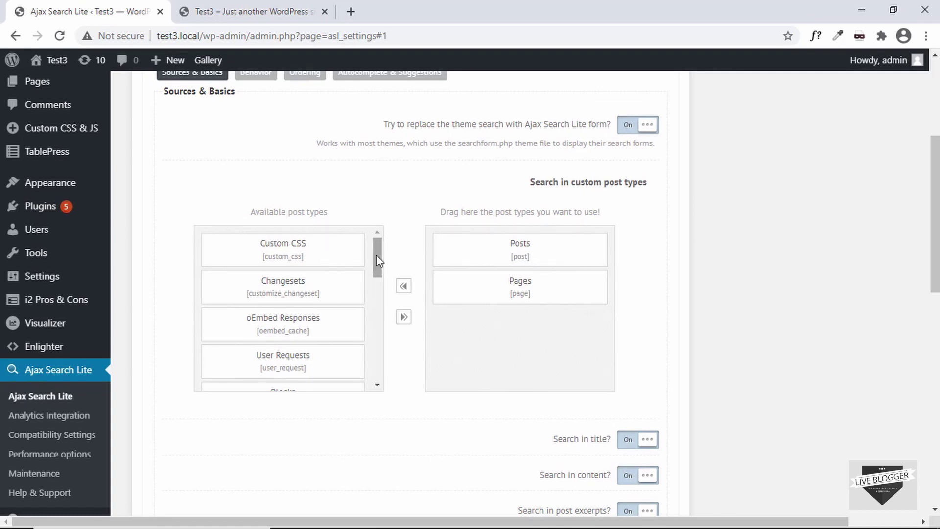
left_click_drag(377, 255, 405, 318)
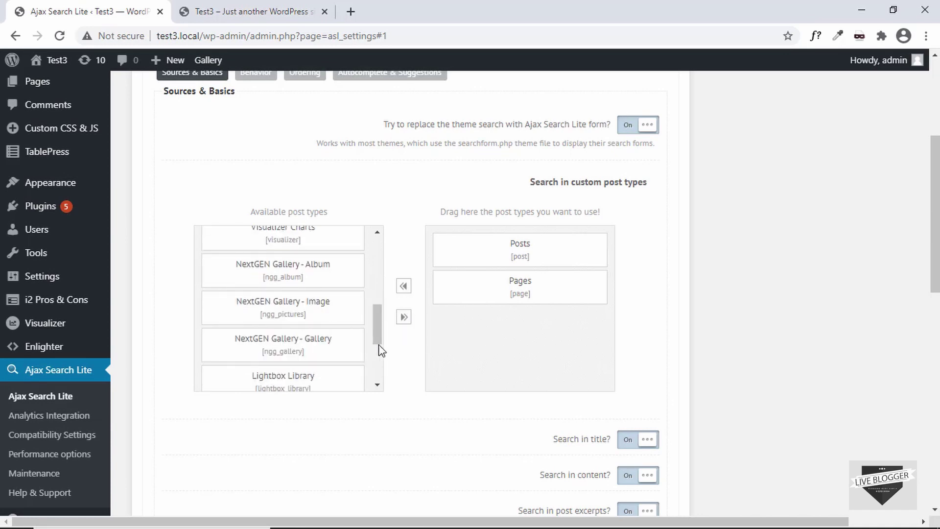
scroll(412, 363, "down", 4)
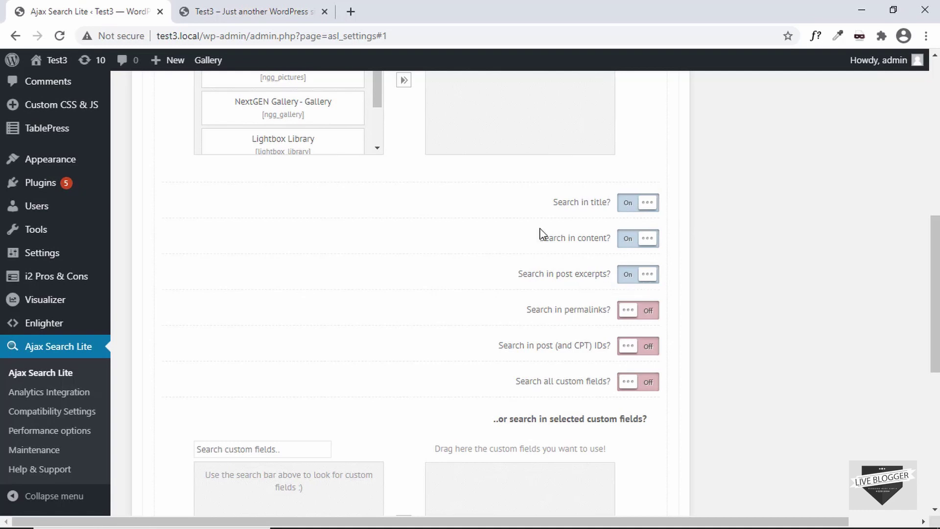
left_click(269, 11)
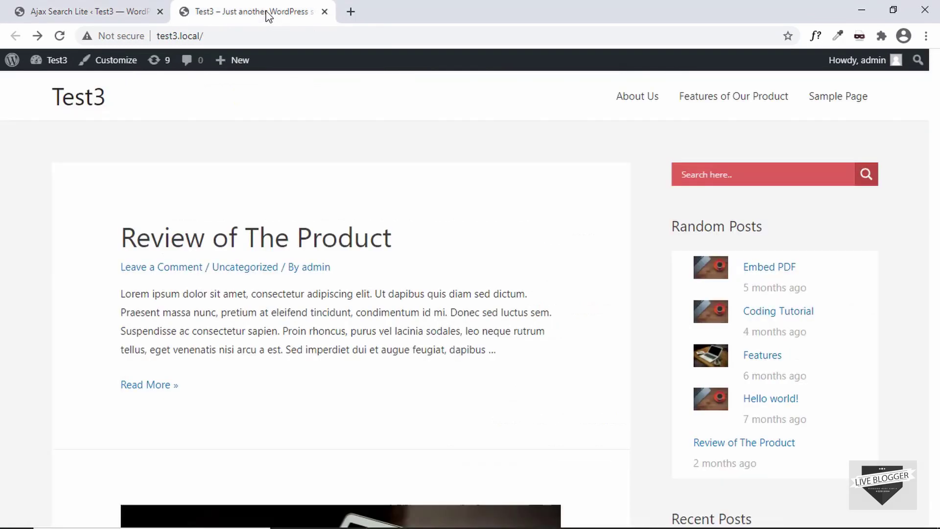
left_click(735, 174)
left_click(115, 7)
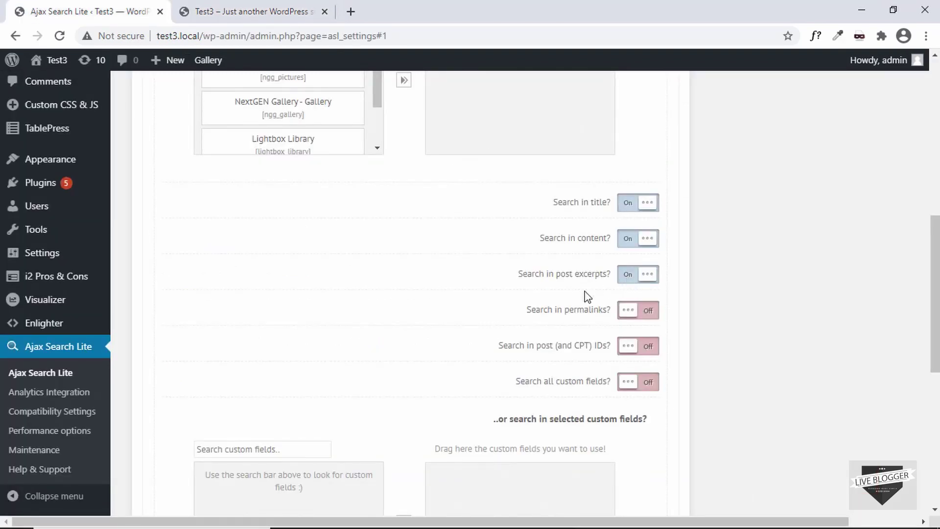
scroll(564, 302, "down", 2)
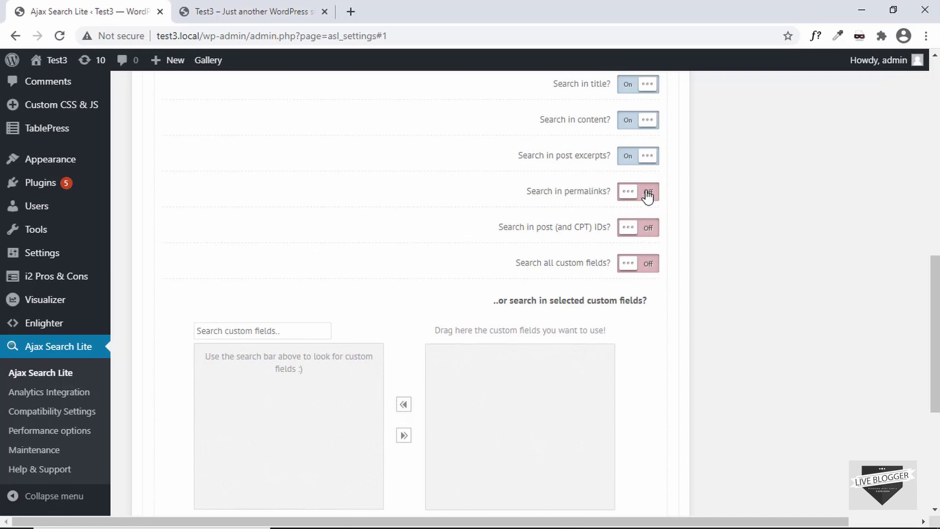
scroll(525, 273, "down", 3)
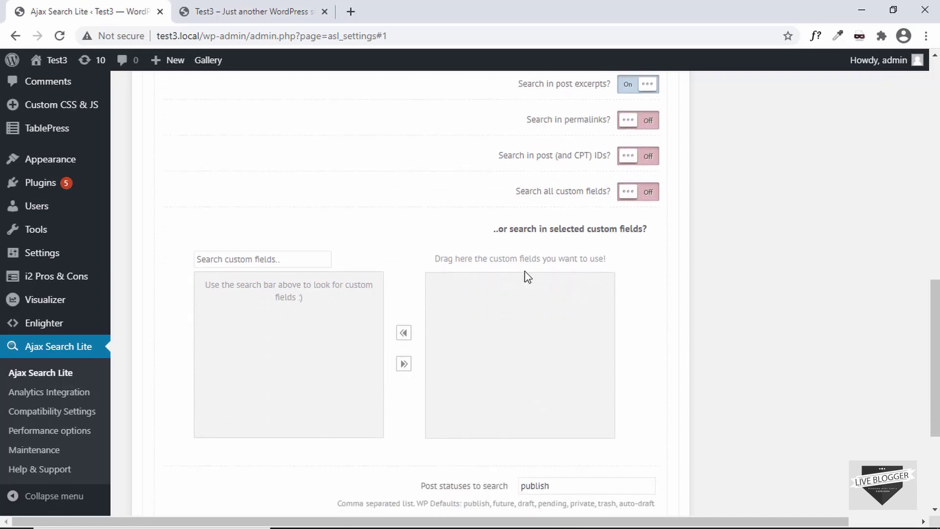
scroll(390, 243, "up", 1)
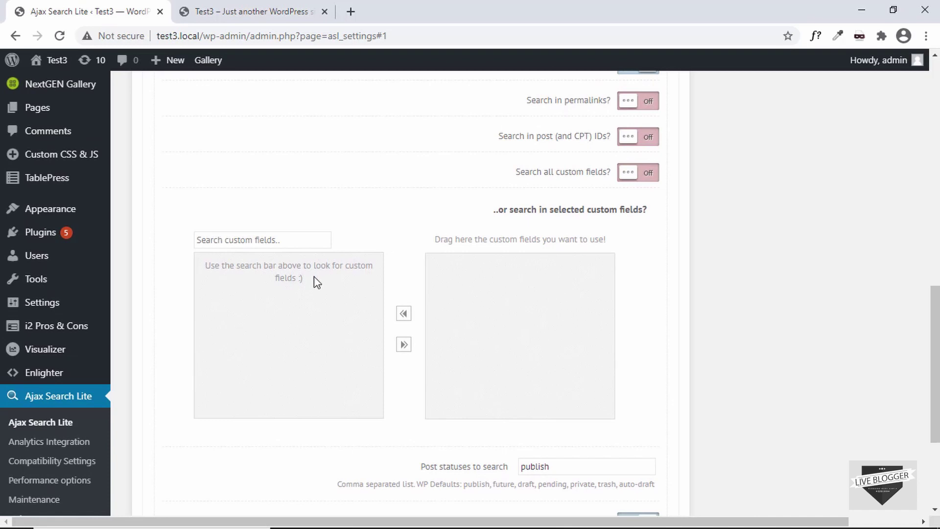
scroll(323, 291, "right", 1)
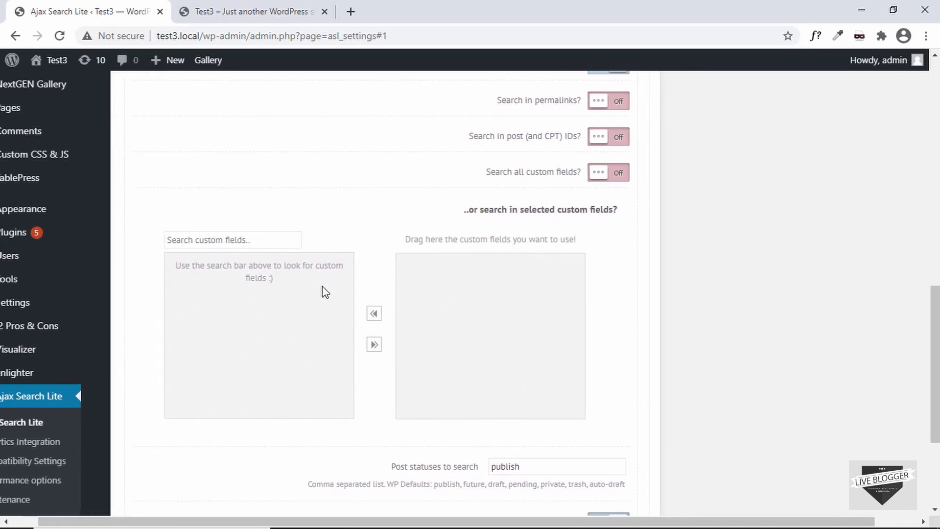
scroll(323, 291, "left", 1)
scroll(323, 291, "up", 2)
scroll(322, 289, "up", 2)
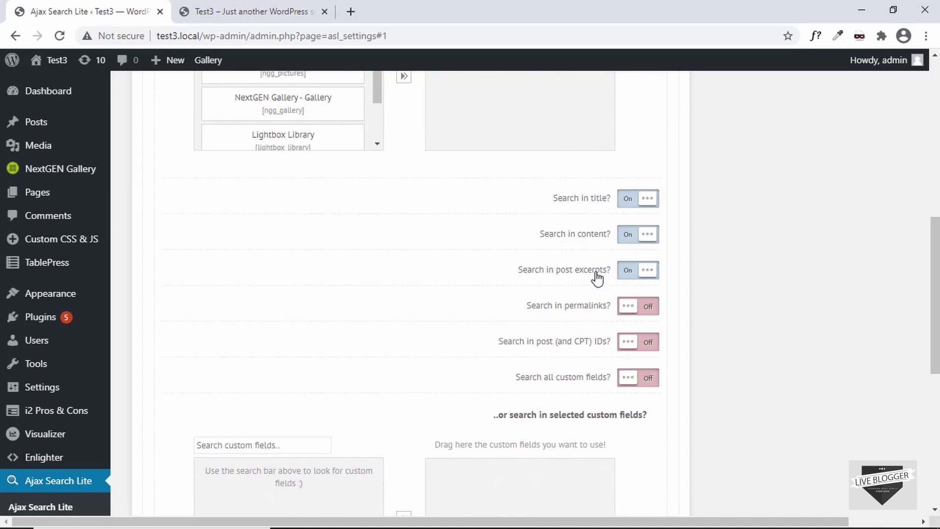
scroll(383, 253, "down", 5)
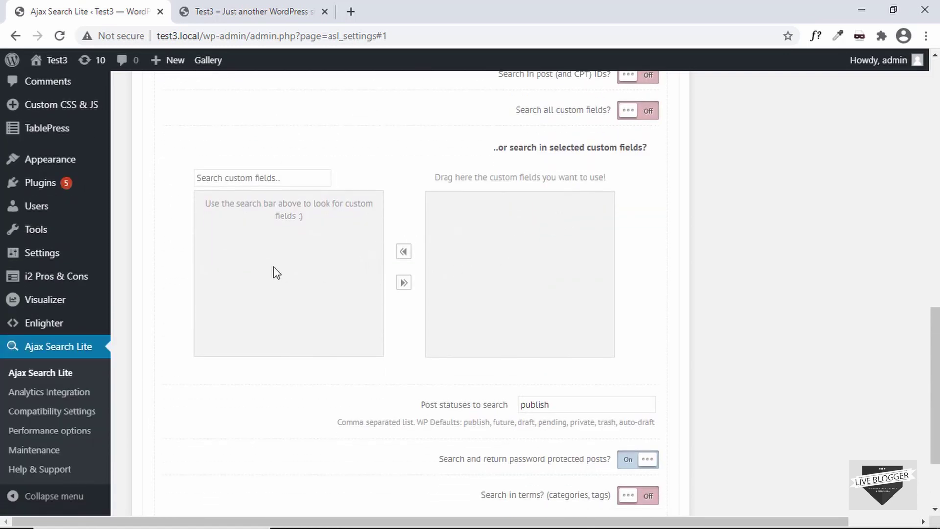
scroll(555, 272, "down", 3)
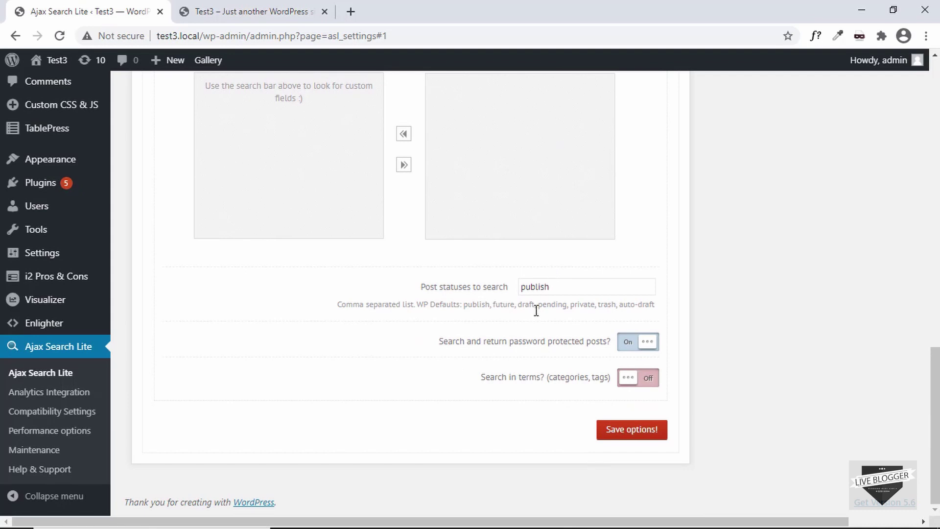
left_click(539, 295)
scroll(506, 418, "up", 15)
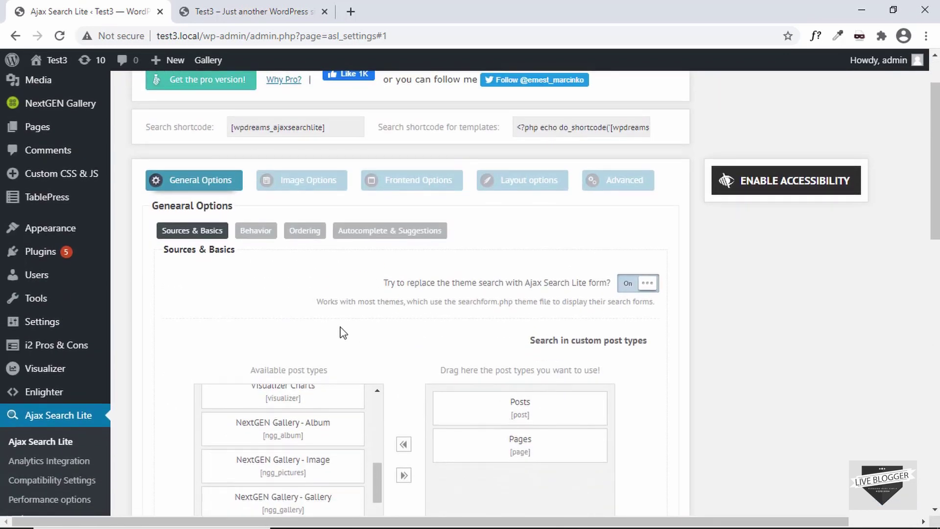
- On the Behavior tab, toggle Show exact matches only on and off, keeping Anywhere
left_click(257, 235)
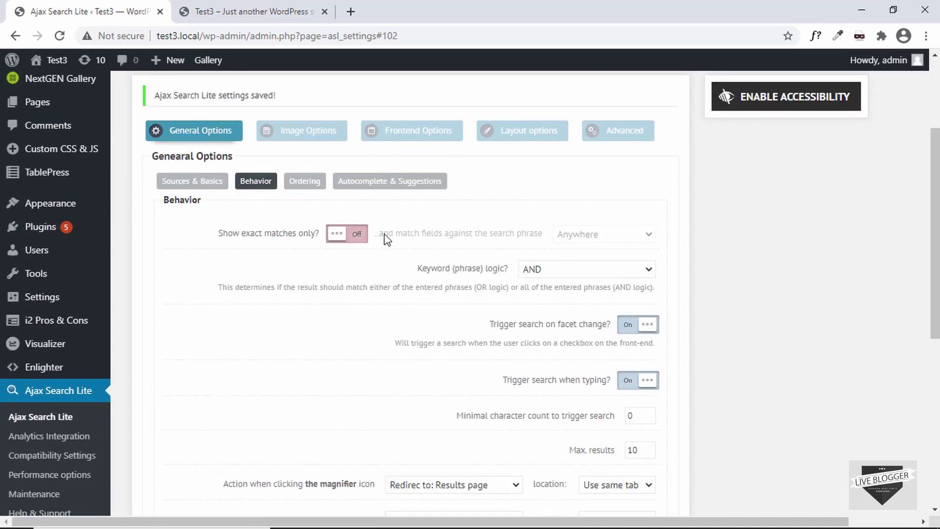
left_click(356, 240)
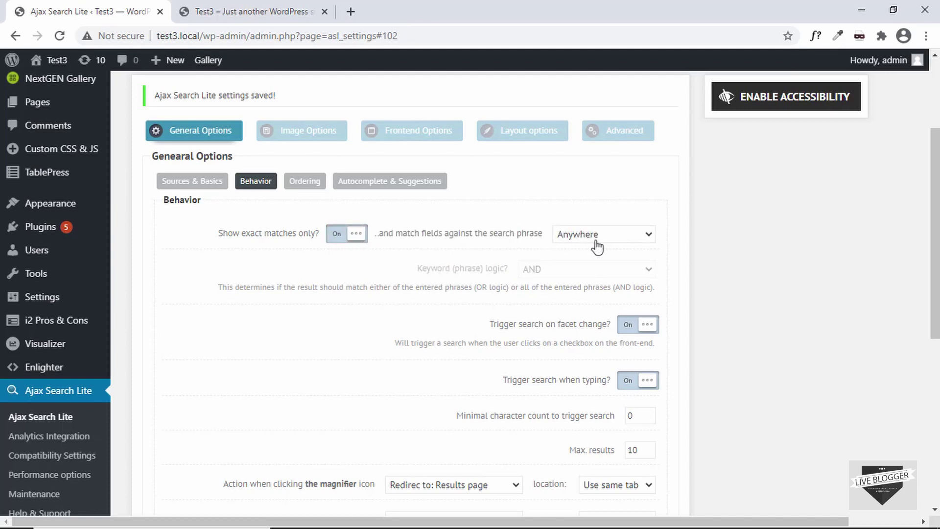
left_click(623, 246)
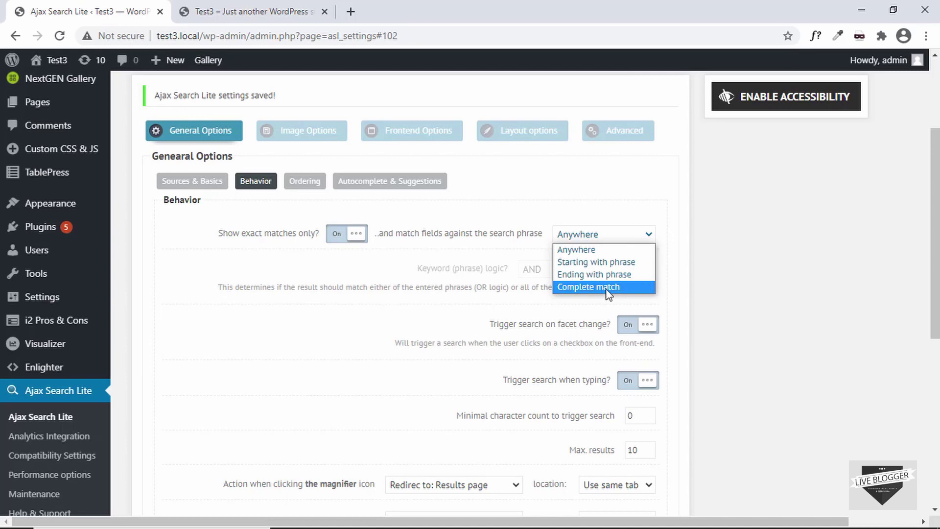
left_click(351, 236)
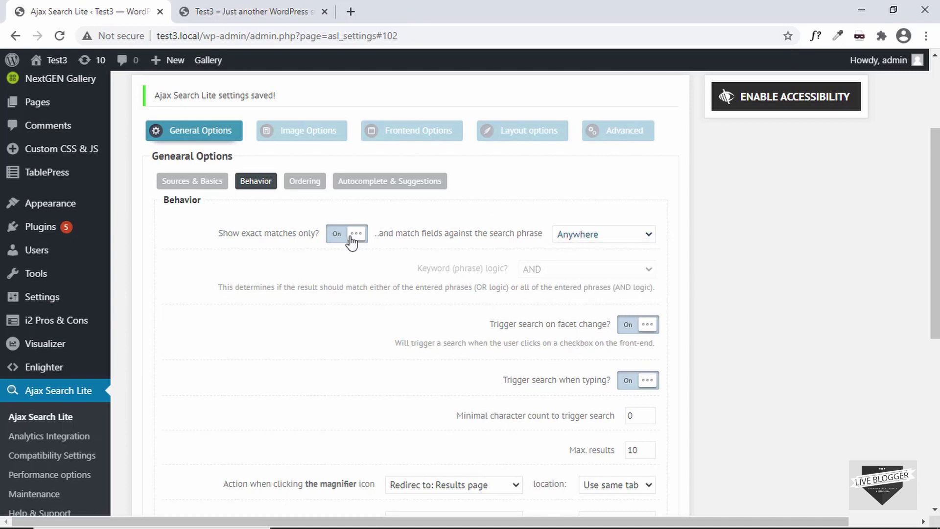
left_click(352, 235)
scroll(440, 208, "down", 2)
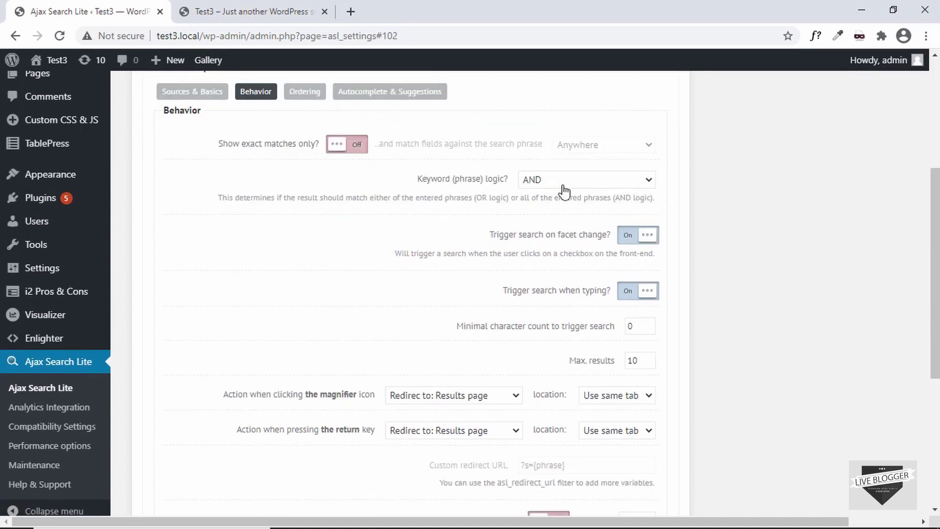
- Review the Keyword (phrase) logic choices leaving AND, and focus the minimal character count
left_click(586, 183)
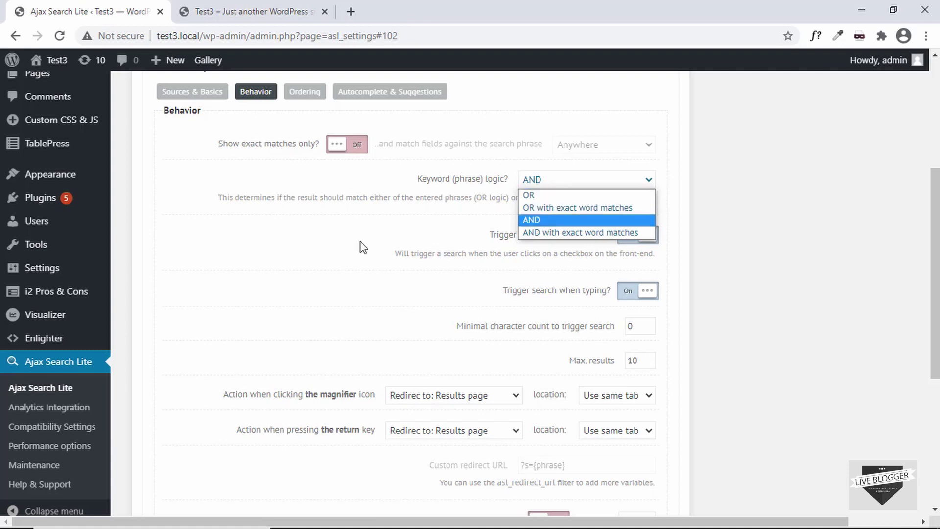
scroll(484, 167, "down", 2)
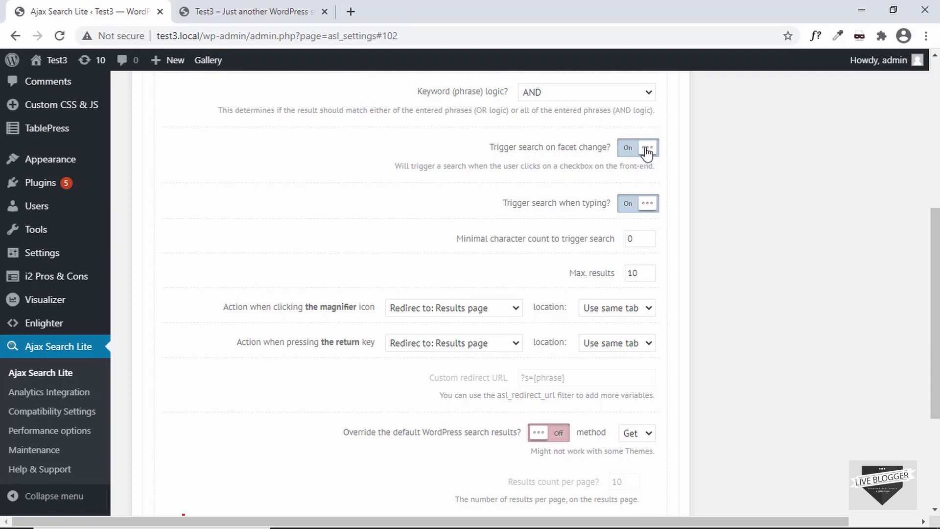
scroll(485, 180, "up", 1)
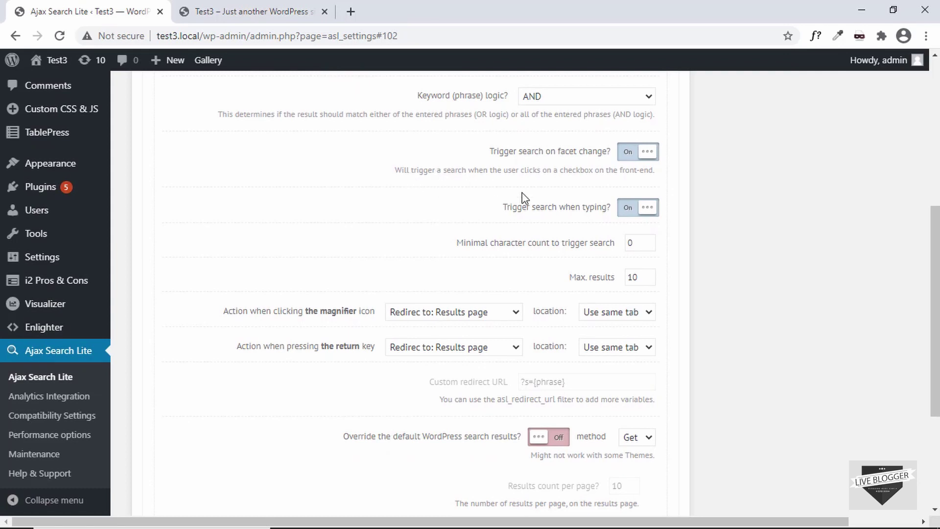
scroll(523, 197, "down", 1)
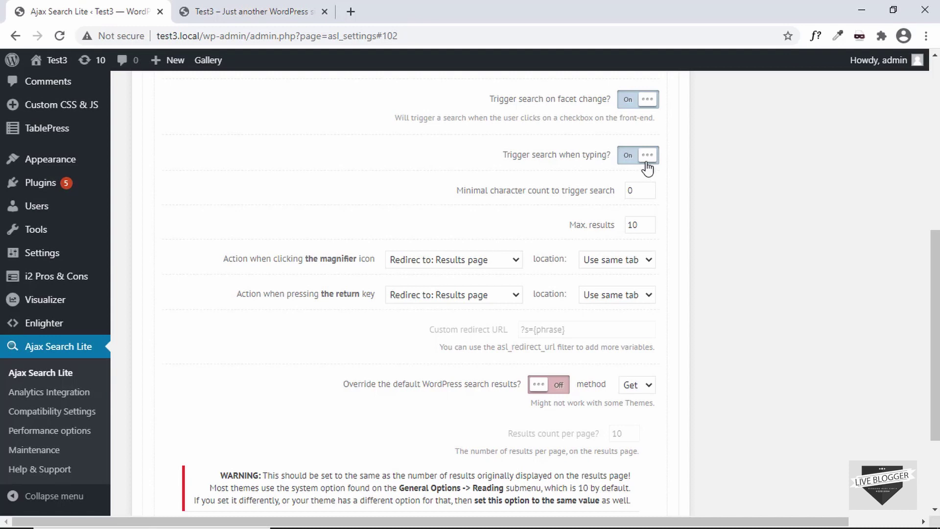
left_click(539, 193)
scroll(540, 194, "down", 1)
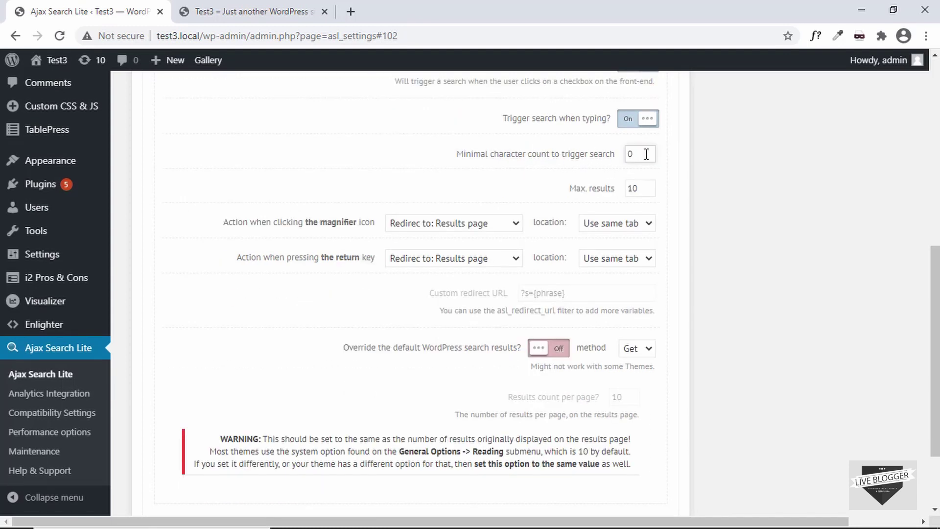
- Try the sidebar live search on the Test3 front page, then close the results
left_click(275, 19)
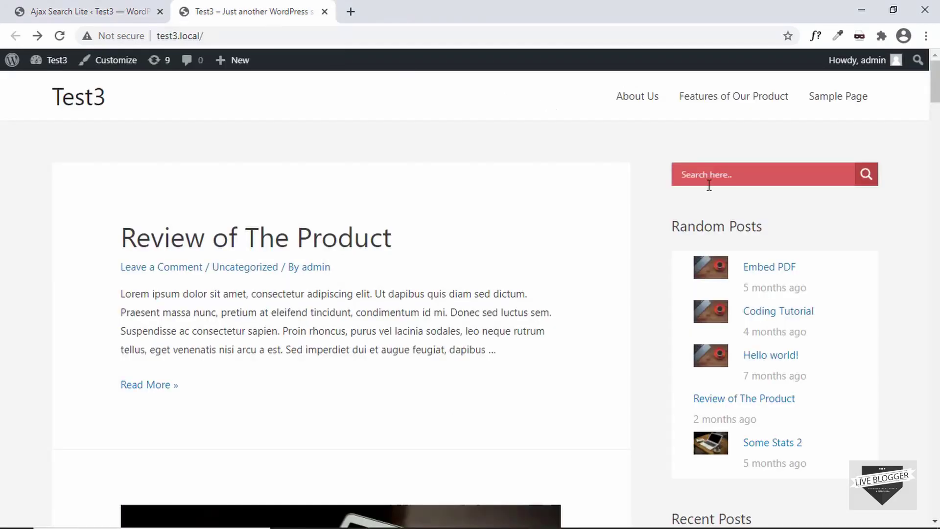
left_click(723, 175)
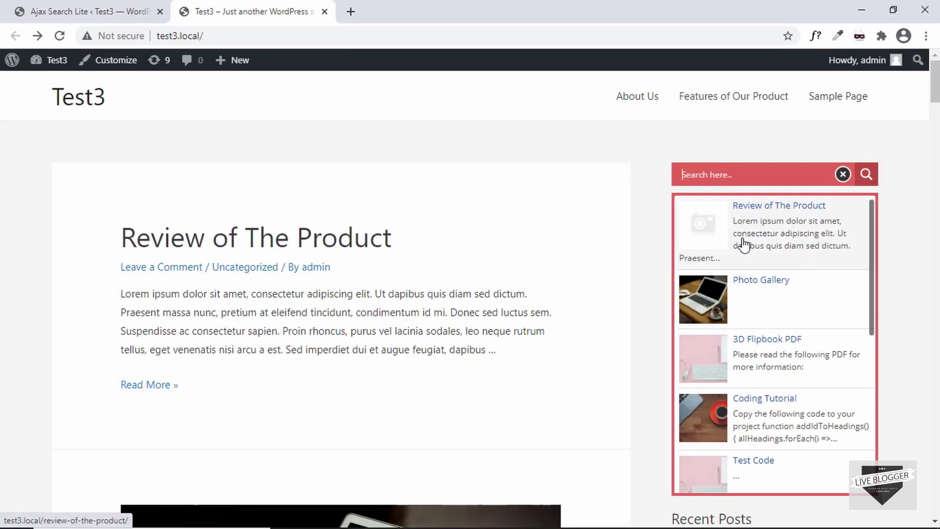
scroll(744, 244, "down", 1)
scroll(745, 243, "down", 5)
scroll(744, 243, "up", 6)
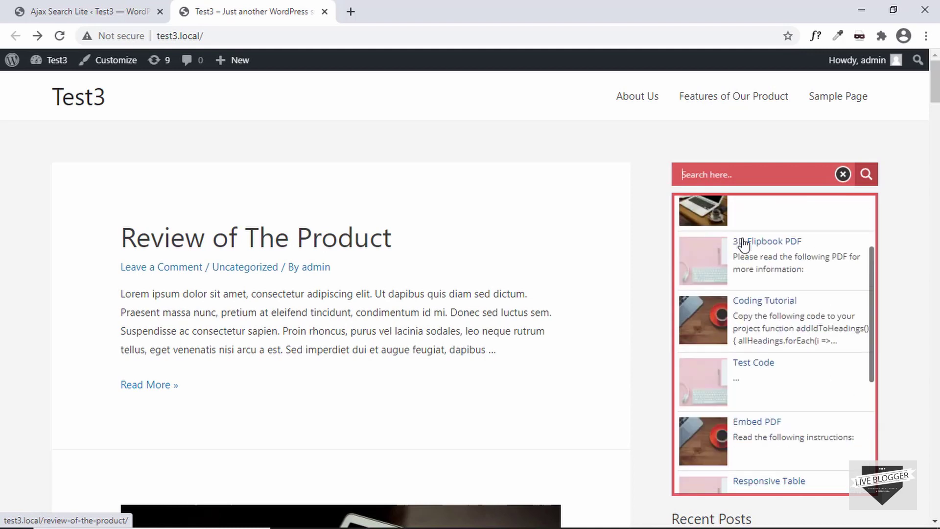
left_click(649, 160)
- Select minimal character count 0, save the options, and reload the Test3 front page
key("ctrl+Page_Up")
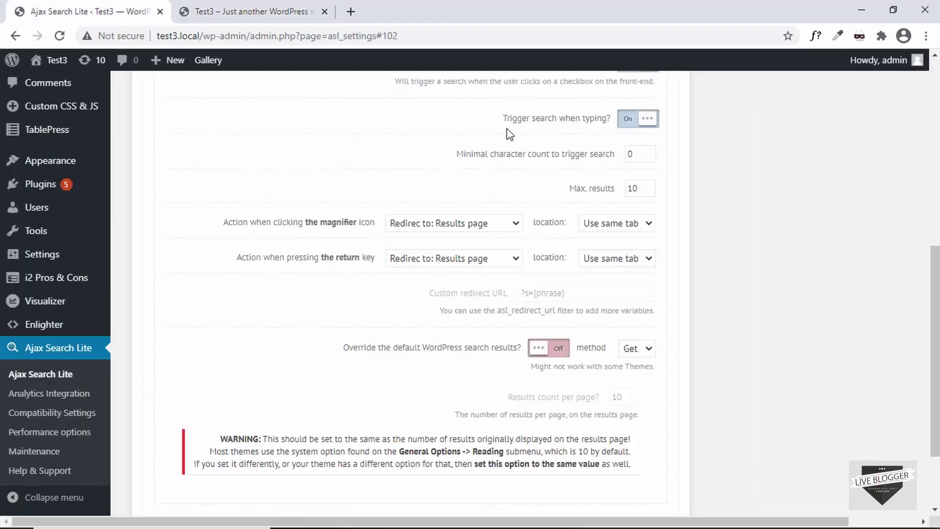
left_click_drag(651, 155, 612, 160)
scroll(454, 207, "down", 2)
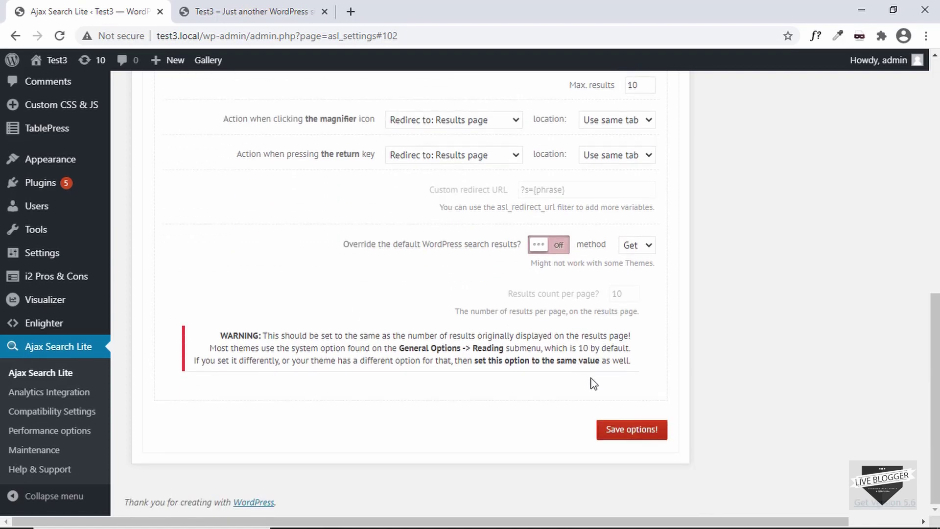
left_click(603, 430)
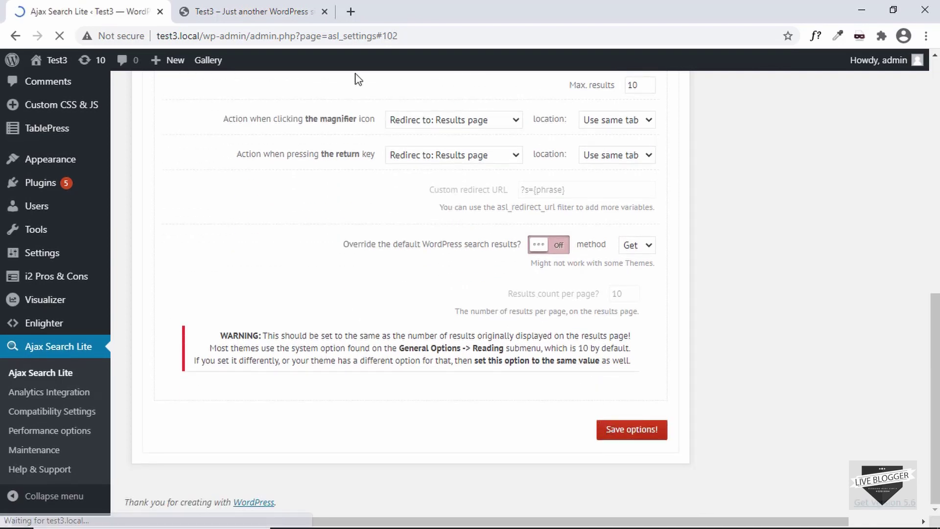
left_click(215, 17)
left_click(55, 37)
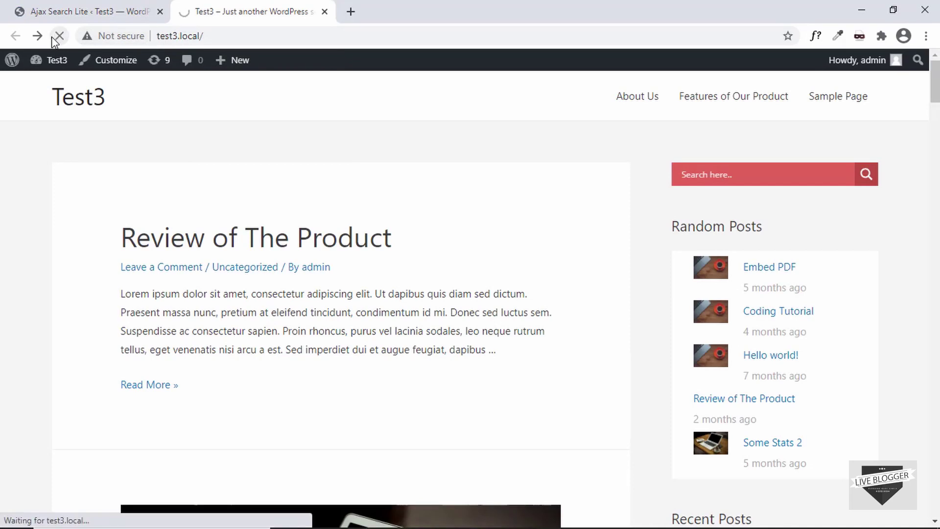
left_click(726, 177)
type("s")
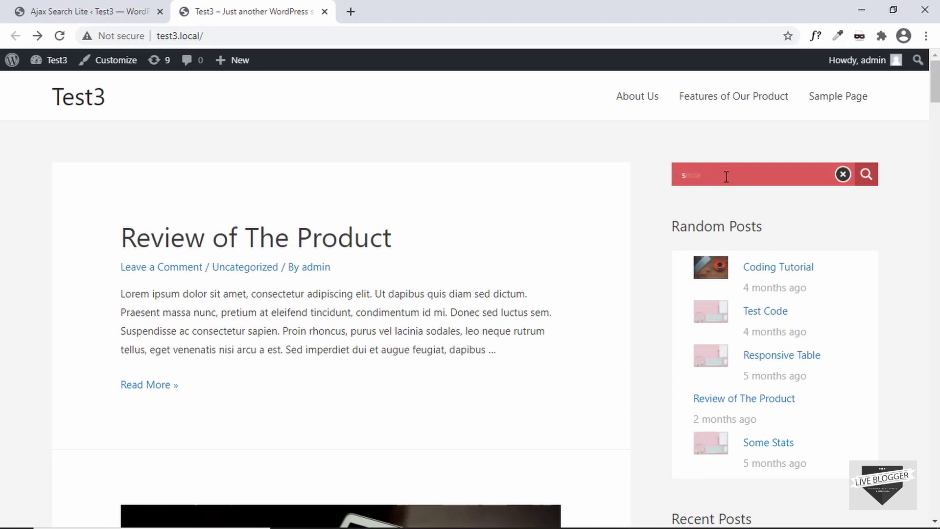
type("a")
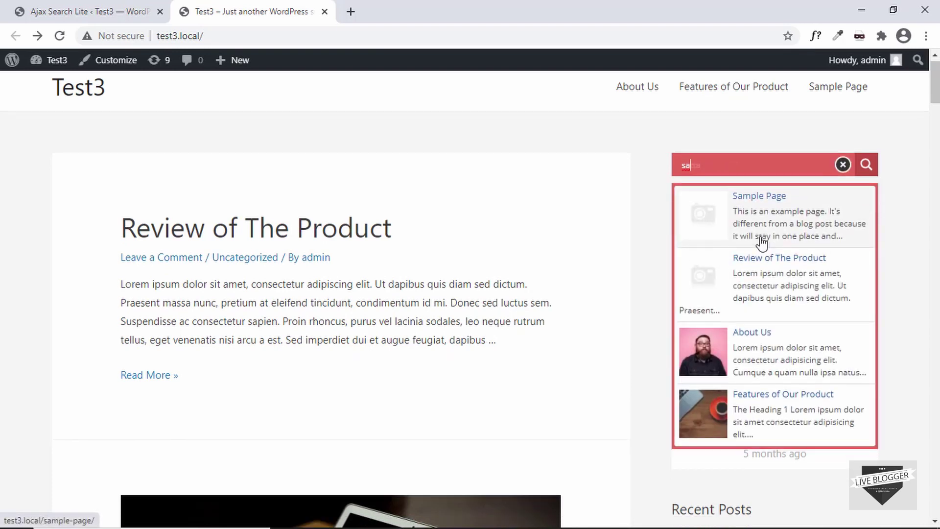
scroll(761, 241, "down", 3)
scroll(760, 241, "up", 3)
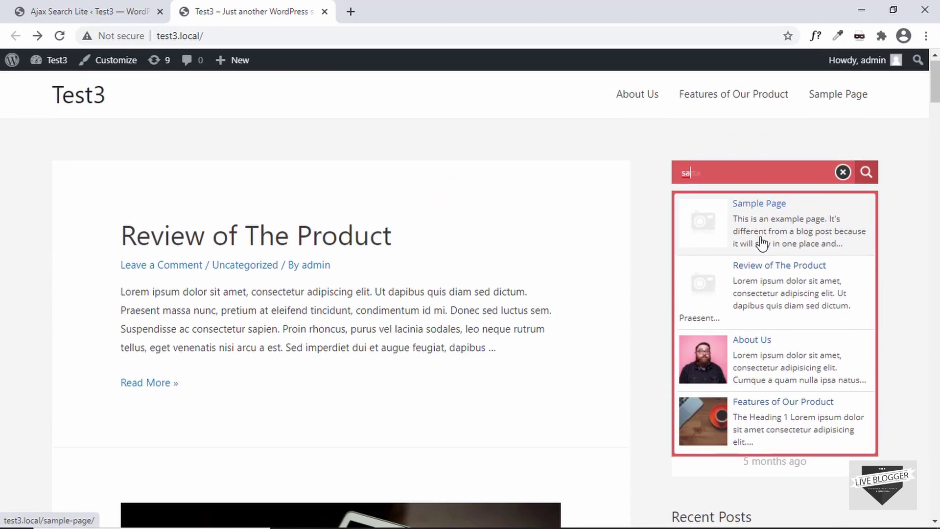
left_click(140, 9)
- Select the Max. results value 10 in the Behavior options
scroll(425, 218, "down", 4)
scroll(425, 218, "down", 4)
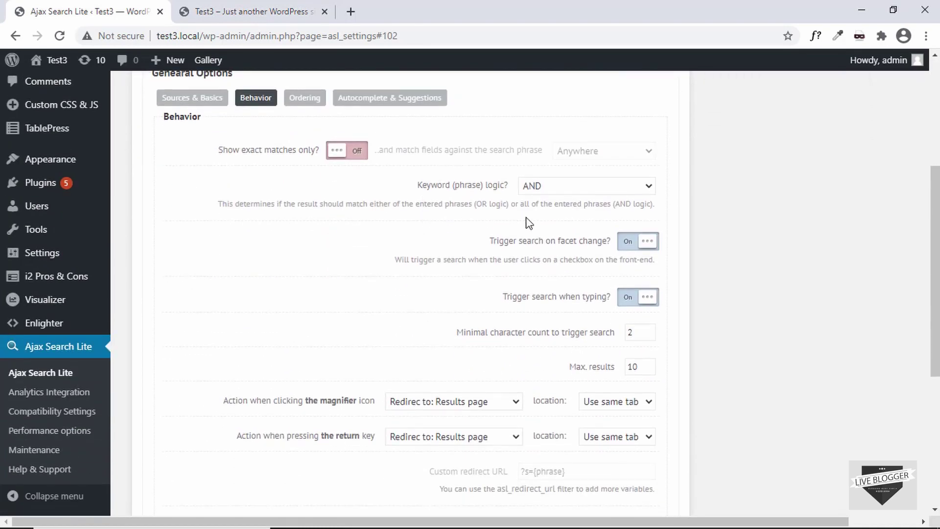
left_click_drag(646, 223, 575, 224)
left_click(460, 228)
scroll(391, 196, "down", 2)
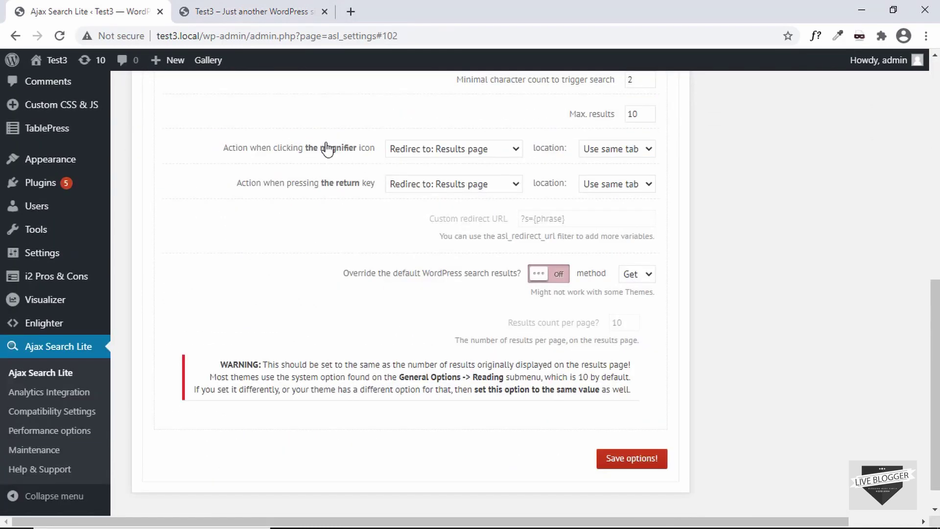
- Check the Test3 front page, then return and scroll through the saved Behavior settings
left_click(245, 8)
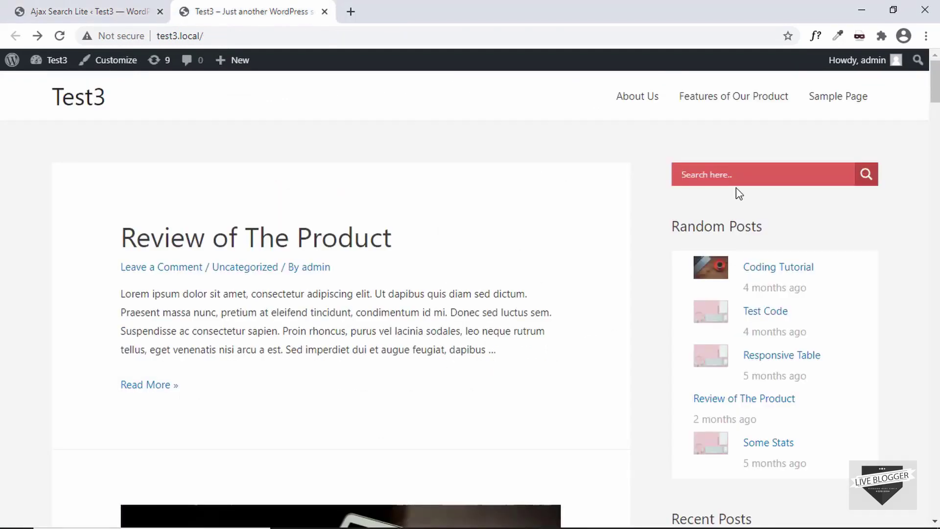
left_click(76, 8)
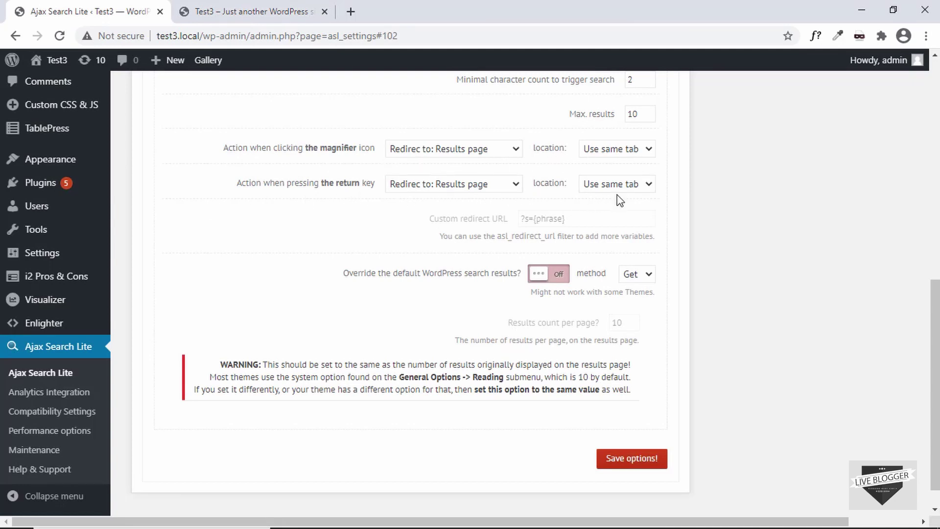
scroll(536, 237, "down", 1)
scroll(373, 249, "right", 2)
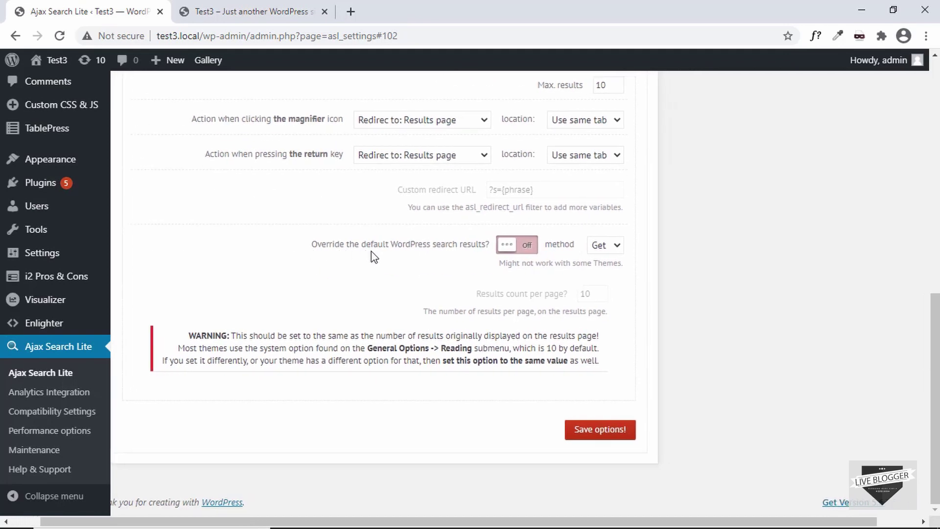
scroll(397, 252, "left", 2)
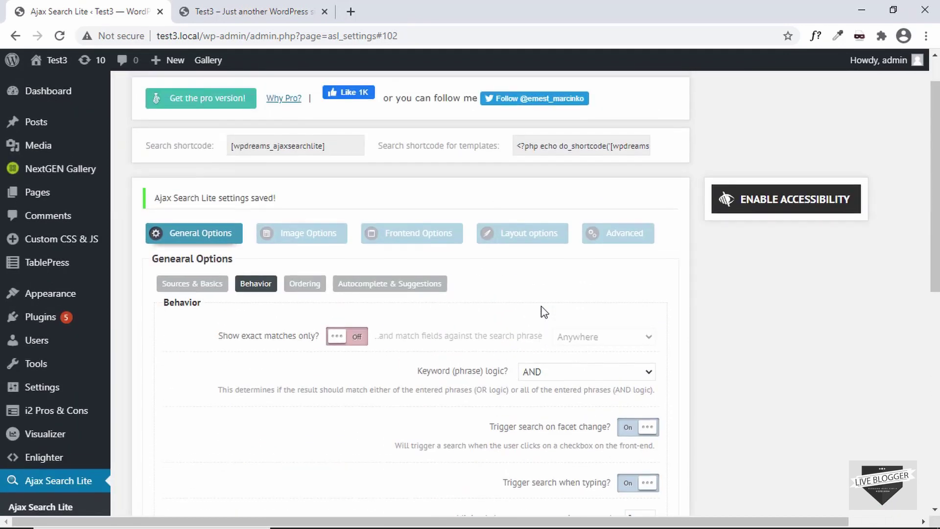
scroll(541, 309, "down", 1)
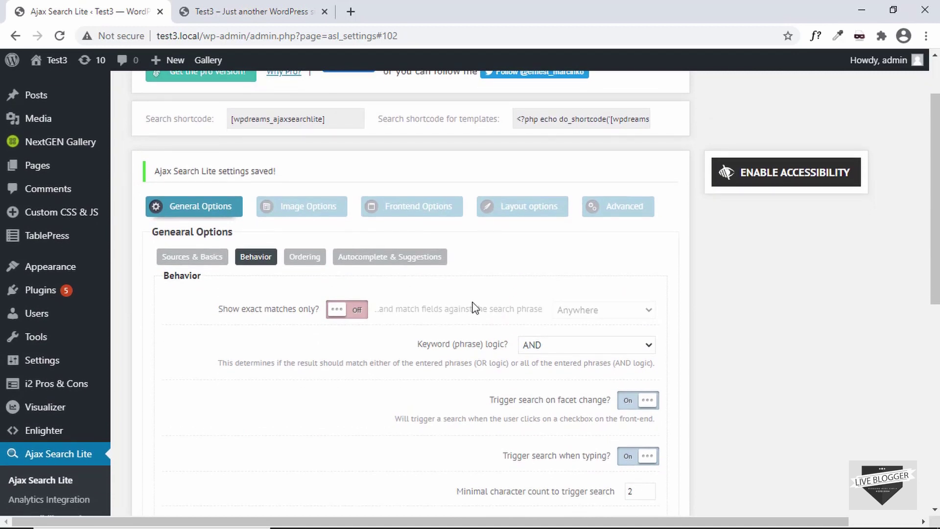
- Confirm primary ordering stays Relevance, then show the Autocomplete & Suggestions options
left_click(306, 264)
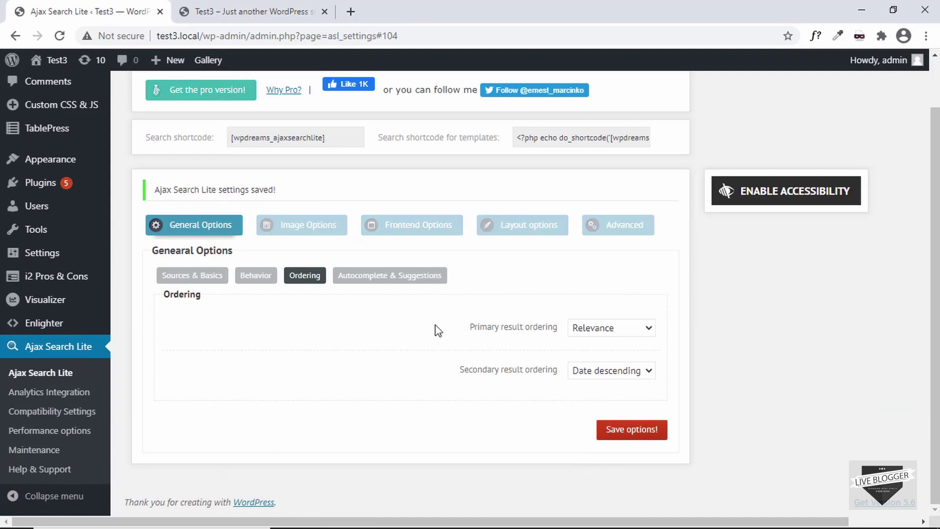
left_click(634, 332)
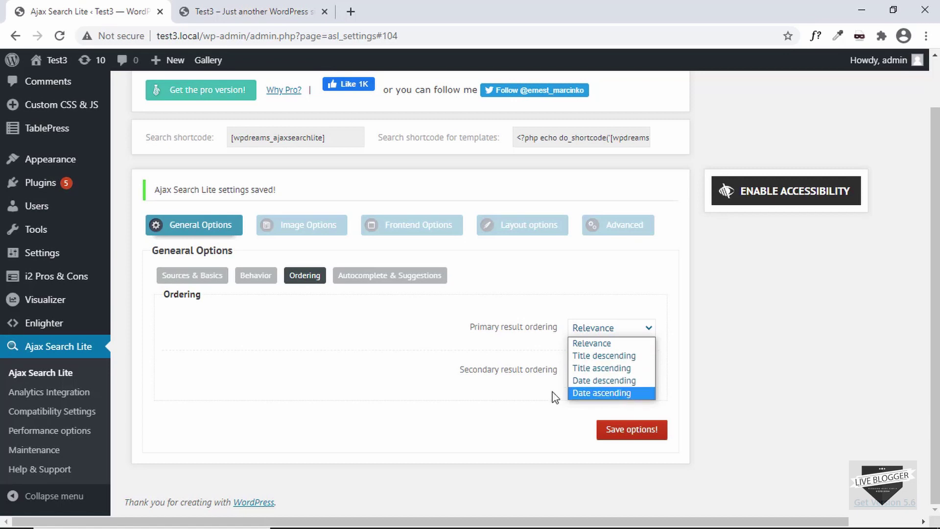
left_click(509, 389)
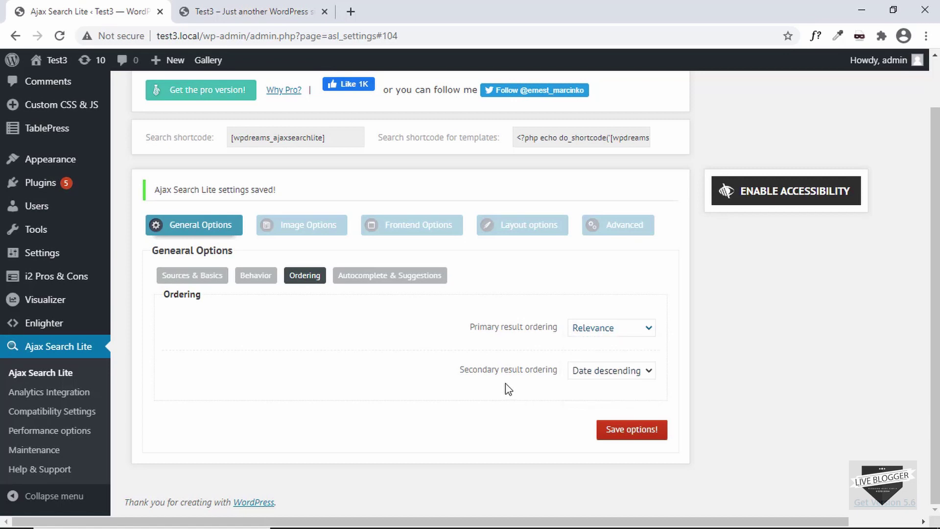
left_click(379, 276)
scroll(486, 221, "down", 2)
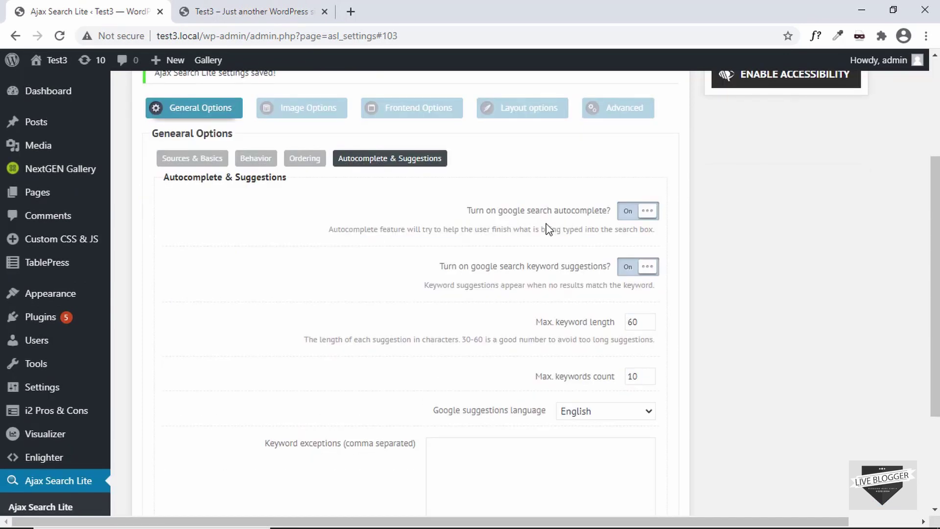
left_click(279, 11)
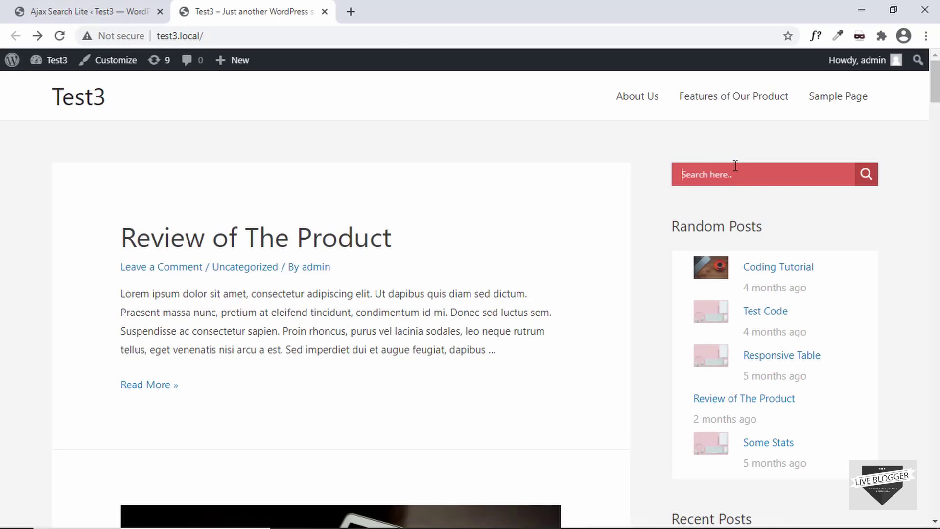
type("s")
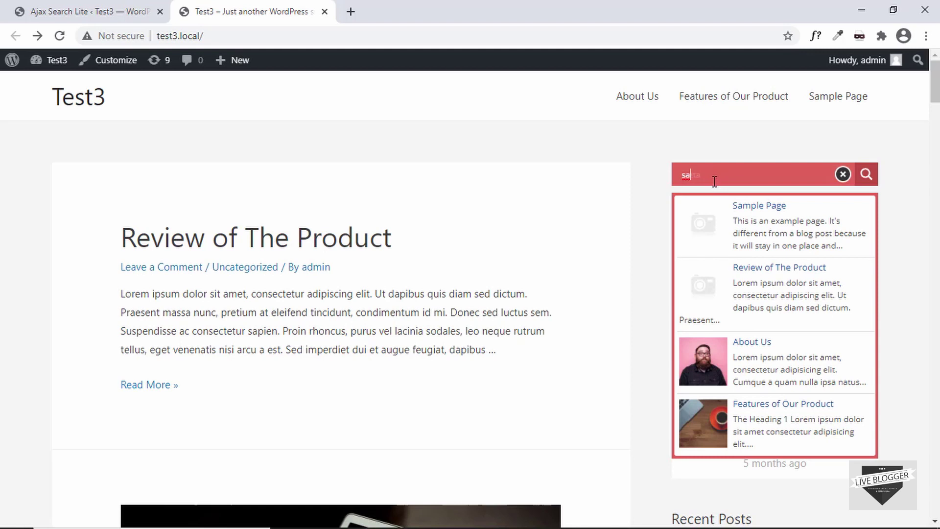
type("a")
key("BackSpace")
type("ta")
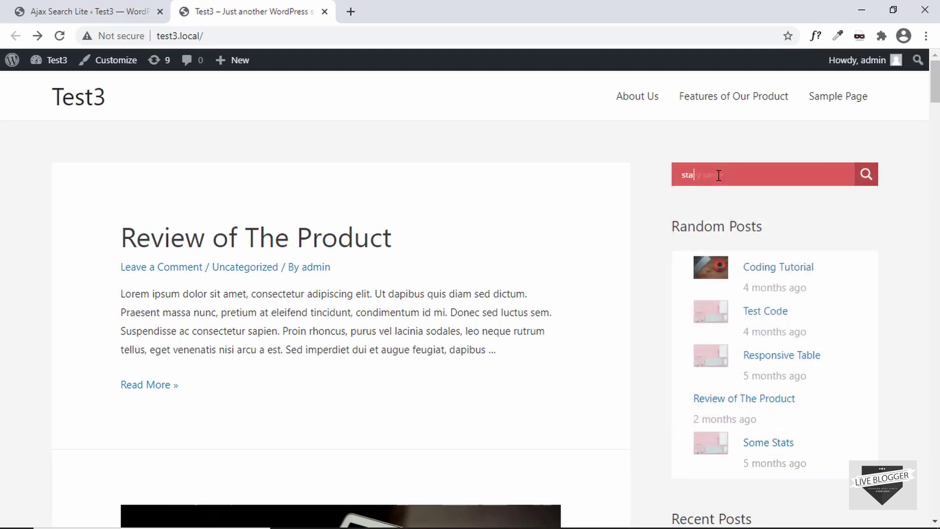
scroll(686, 133, "down", 1)
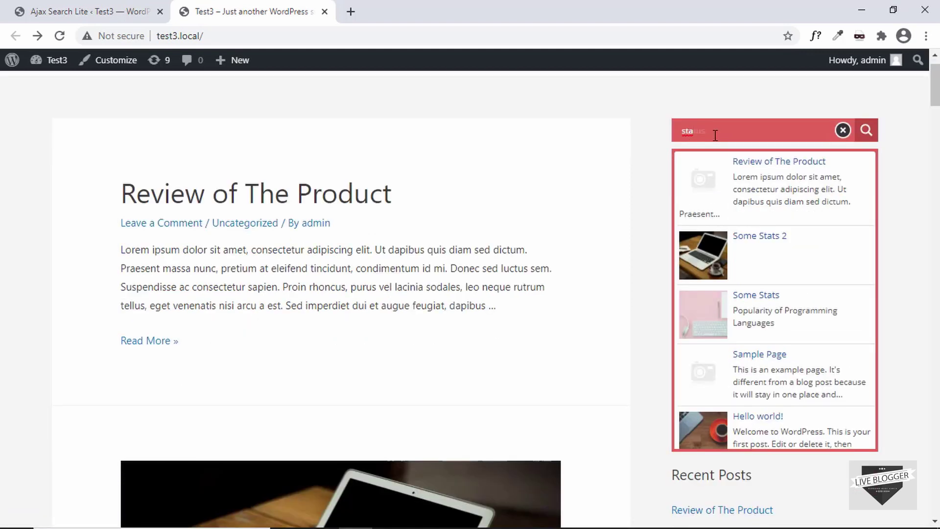
key("BackSpace")
key("BackSpace")
key("BackSpace")
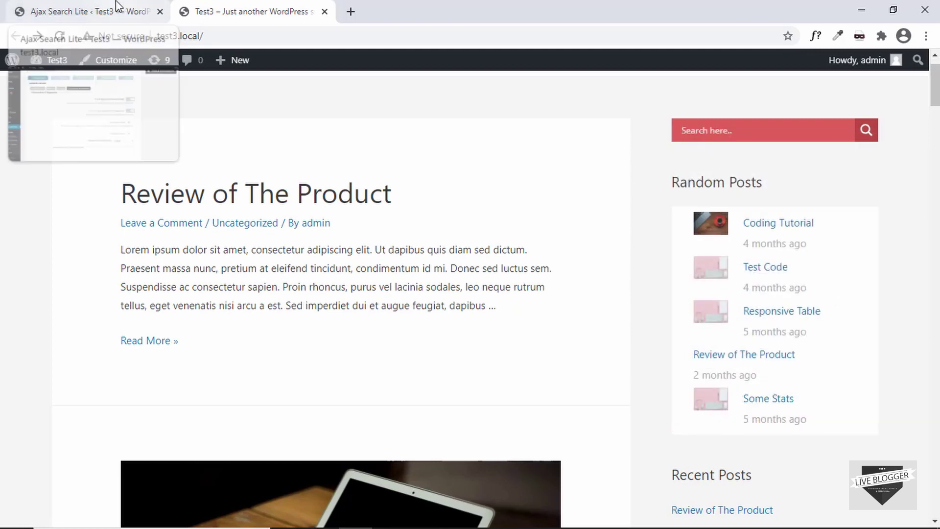
left_click(147, 10)
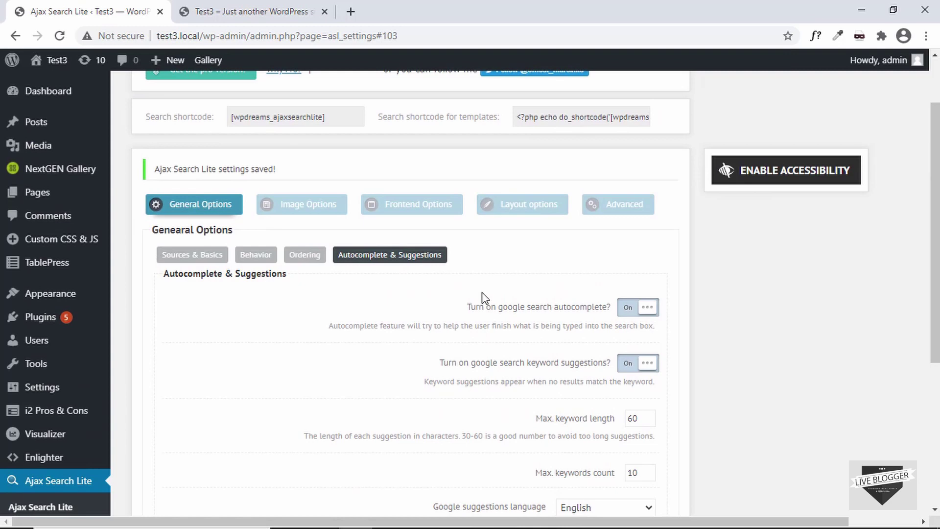
- Review Image Options: result images on at 70×70, Featured image as primary source
scroll(483, 297, "up", 2)
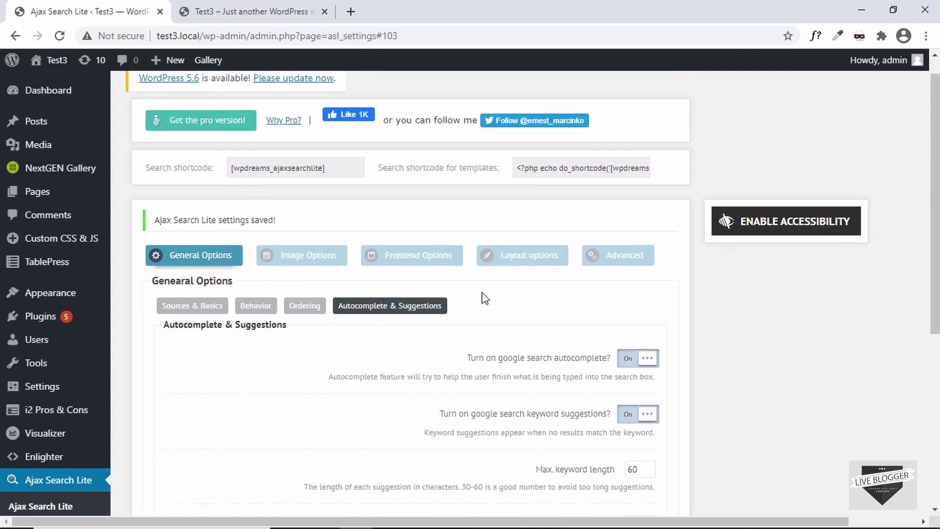
left_click(321, 257)
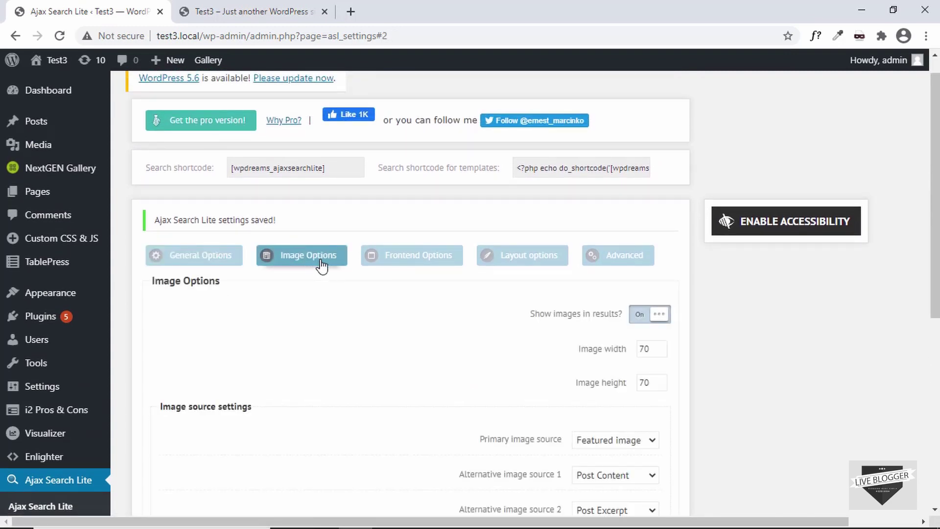
scroll(321, 267, "down", 3)
scroll(322, 266, "down", 1)
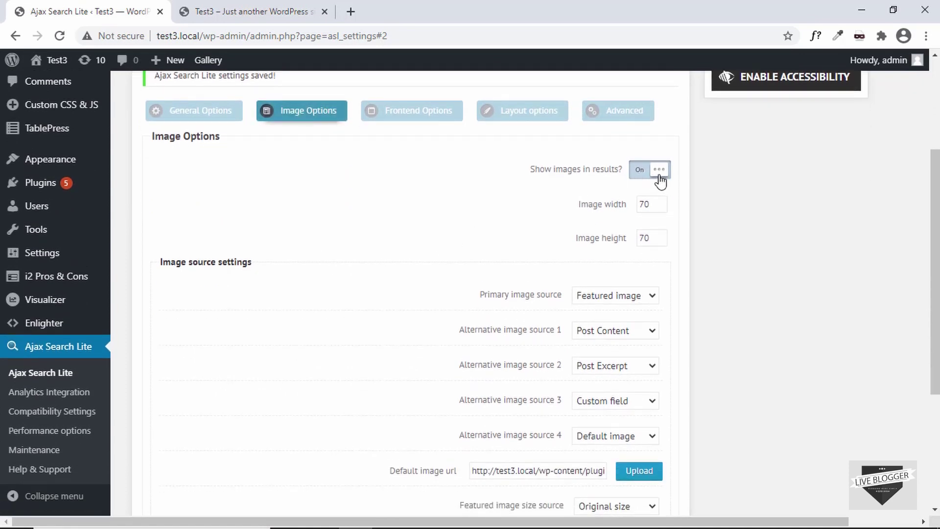
left_click(293, 15)
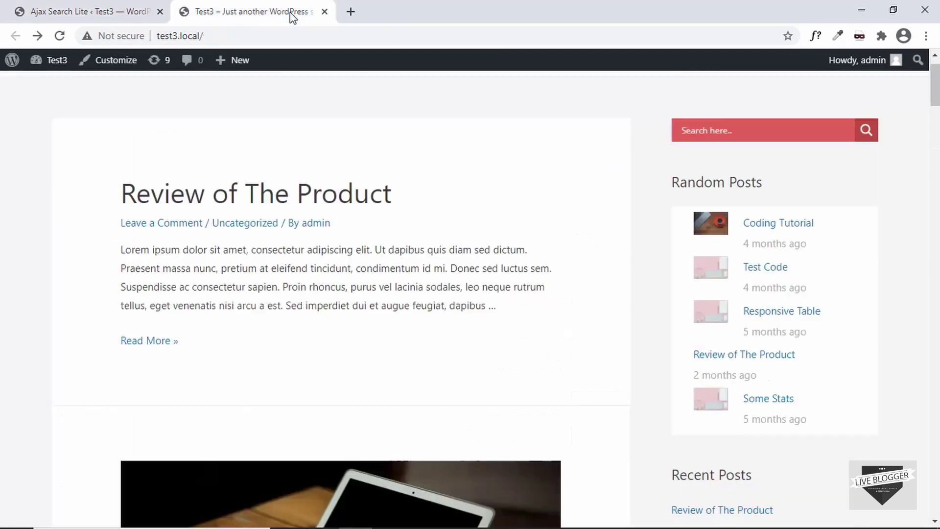
left_click(83, 12)
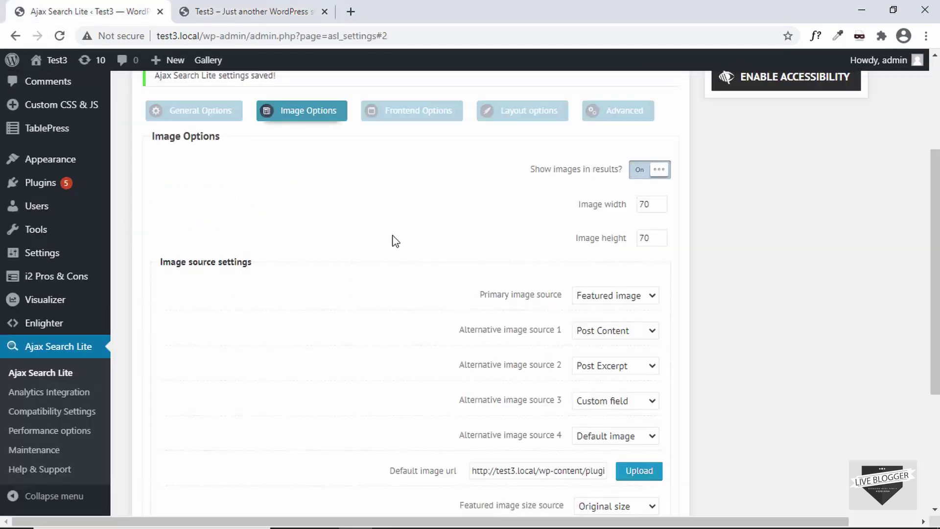
scroll(510, 292, "down", 1)
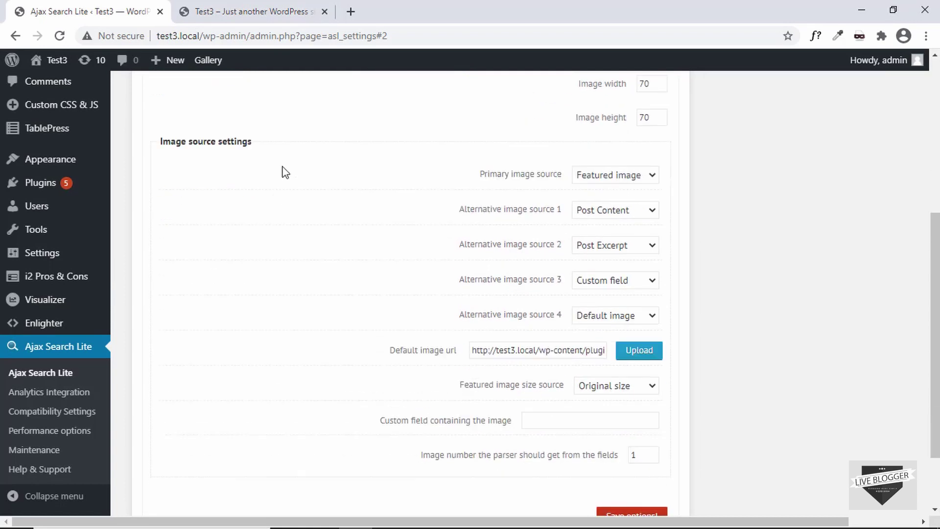
scroll(411, 245, "down", 1)
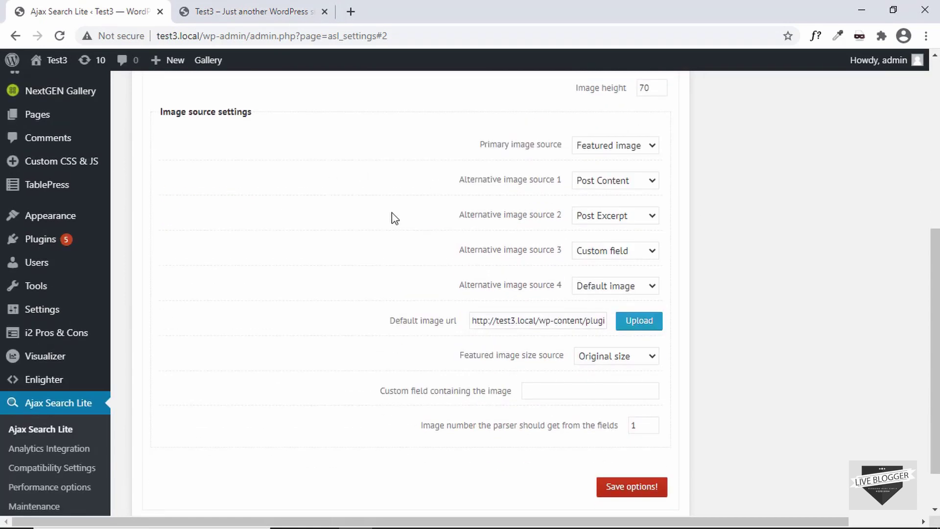
scroll(393, 216, "down", 1)
scroll(388, 263, "up", 4)
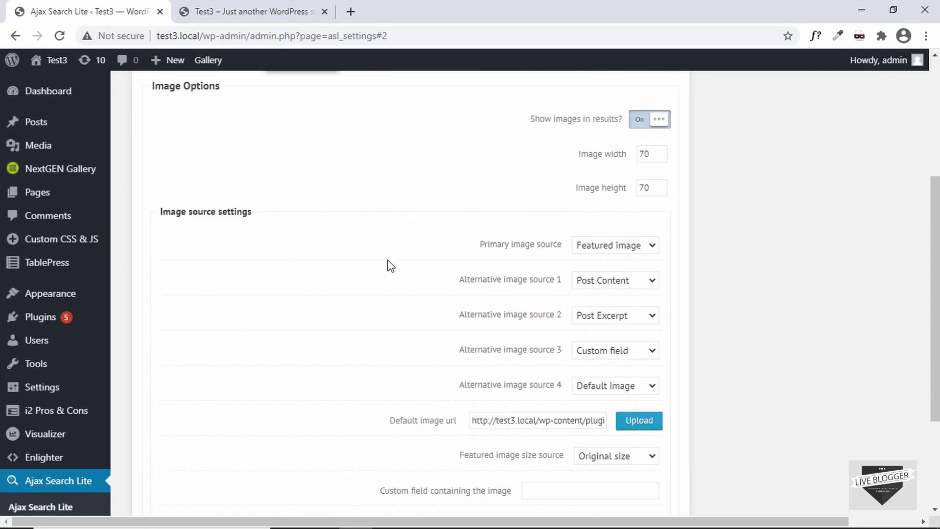
- Turn on 'Show search settings on the frontend?', save, and reload the site front page
left_click(420, 251)
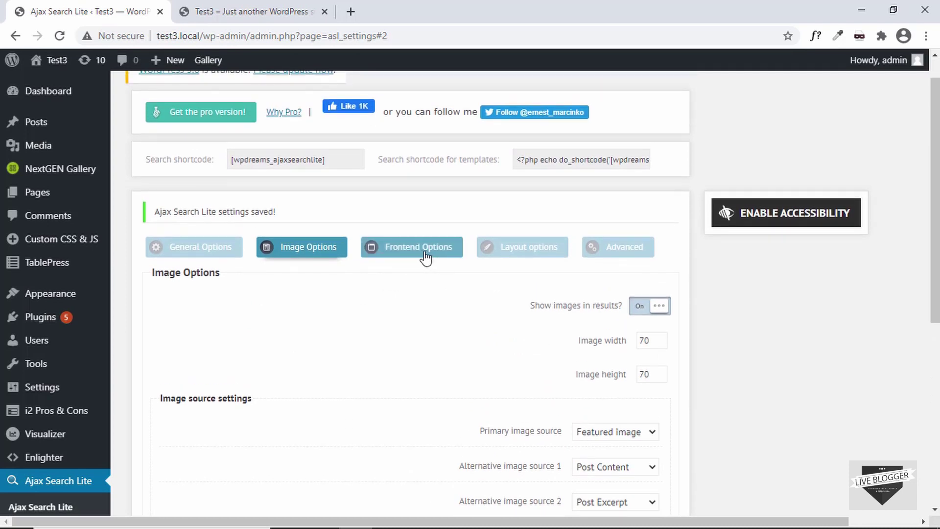
scroll(420, 257, "down", 2)
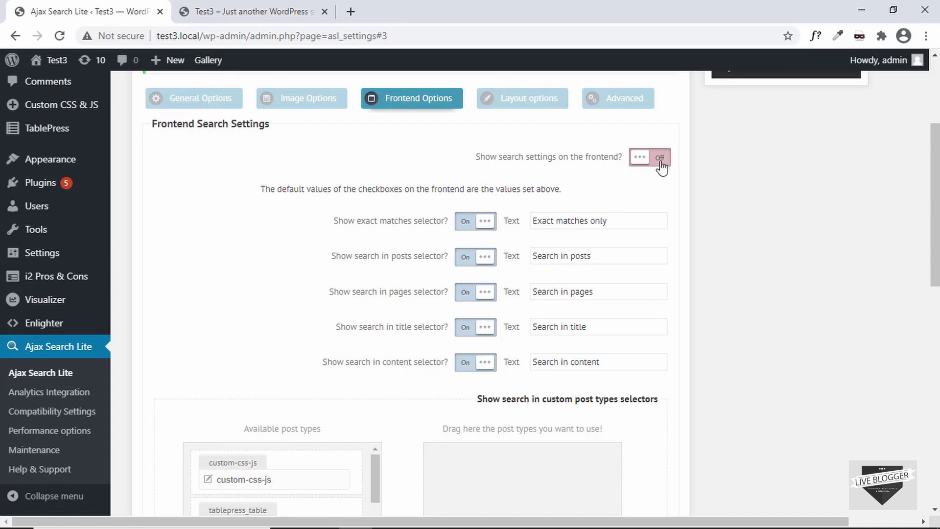
left_click(661, 165)
scroll(408, 166, "down", 1)
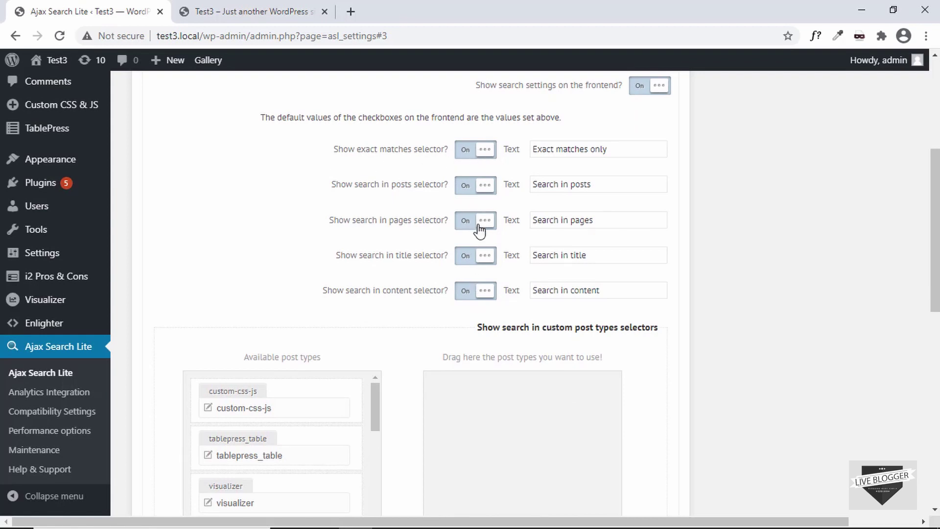
scroll(383, 259, "down", 7)
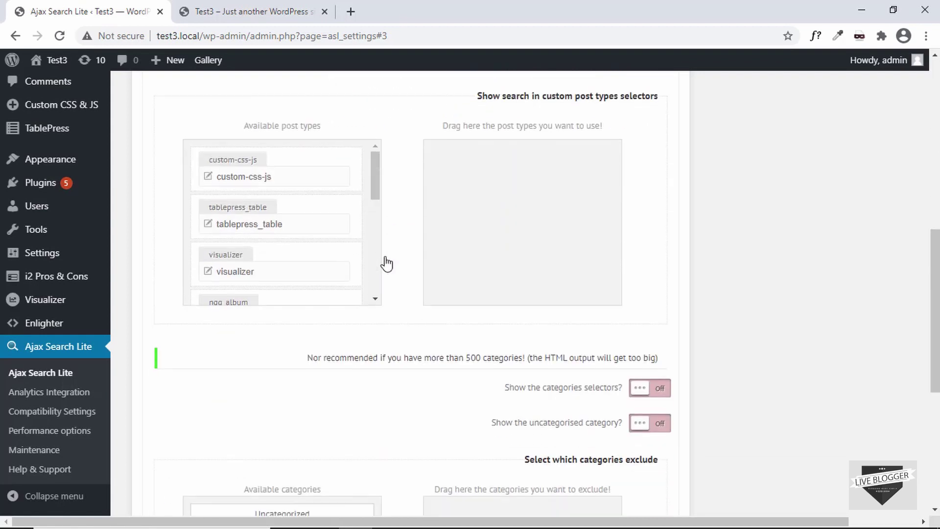
scroll(387, 262, "down", 4)
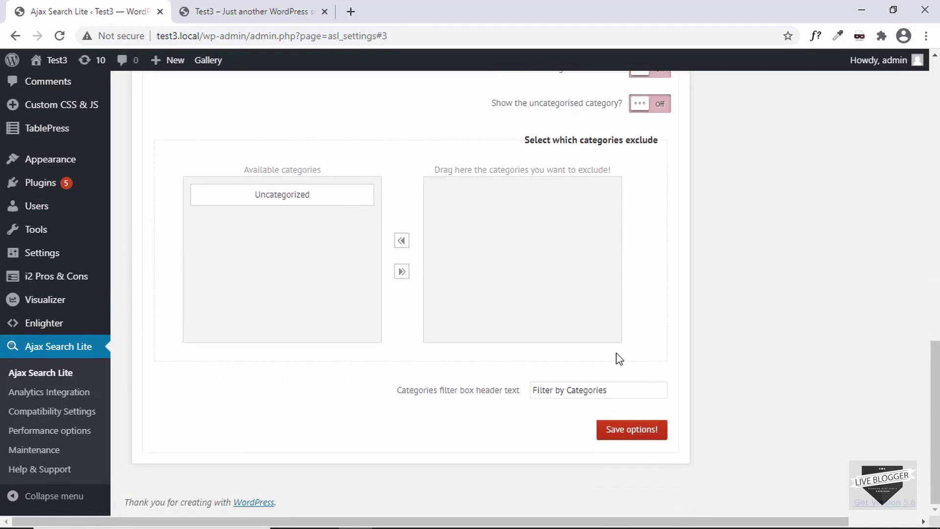
left_click(621, 431)
left_click(250, 11)
left_click(60, 36)
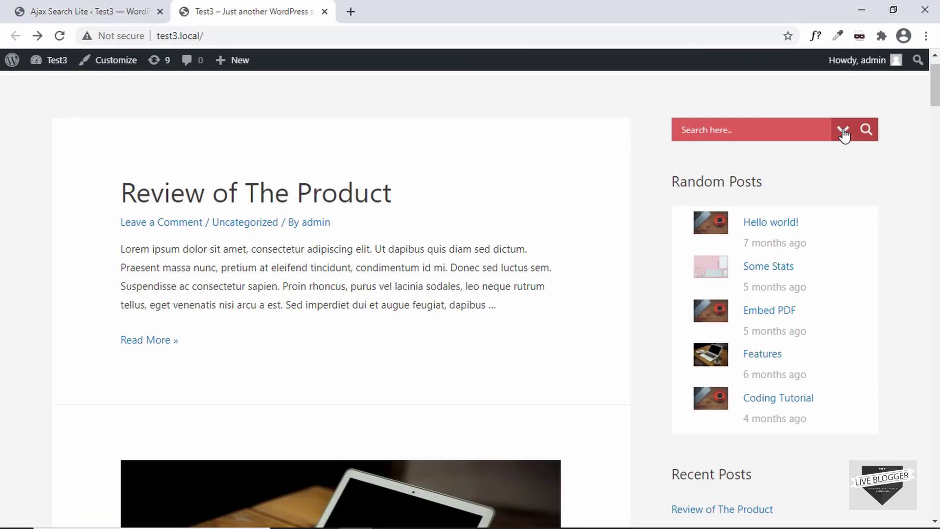
- Search 'stat' in the sidebar and uncheck the post content and pages filters
left_click(755, 129)
type("stat")
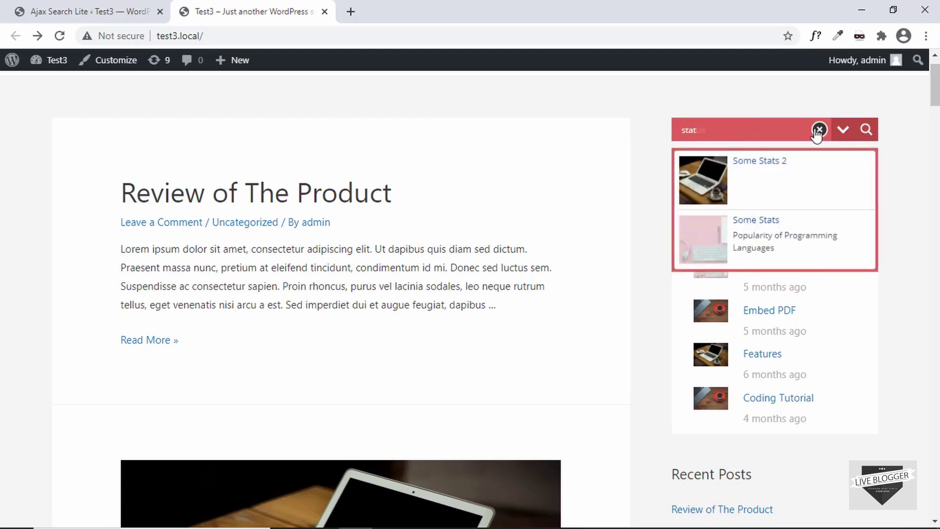
left_click(843, 130)
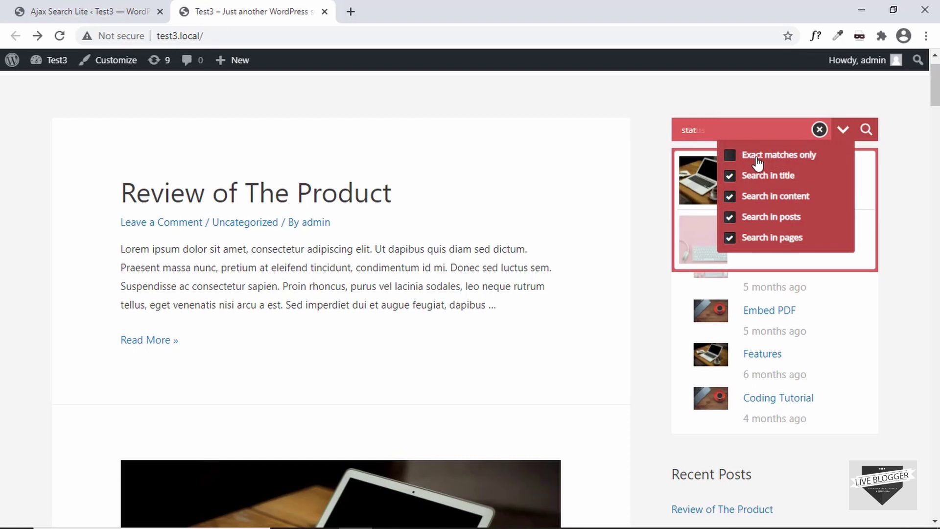
left_click(774, 196)
left_click(754, 238)
- Re-enable all search filters, close the results panel, and return to the plugin settings
left_click(757, 218)
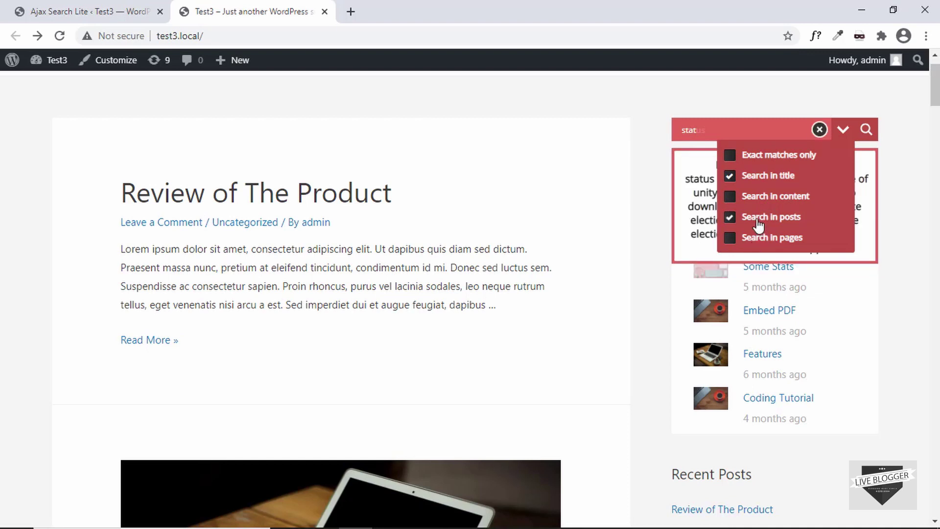
left_click(758, 238)
left_click(759, 198)
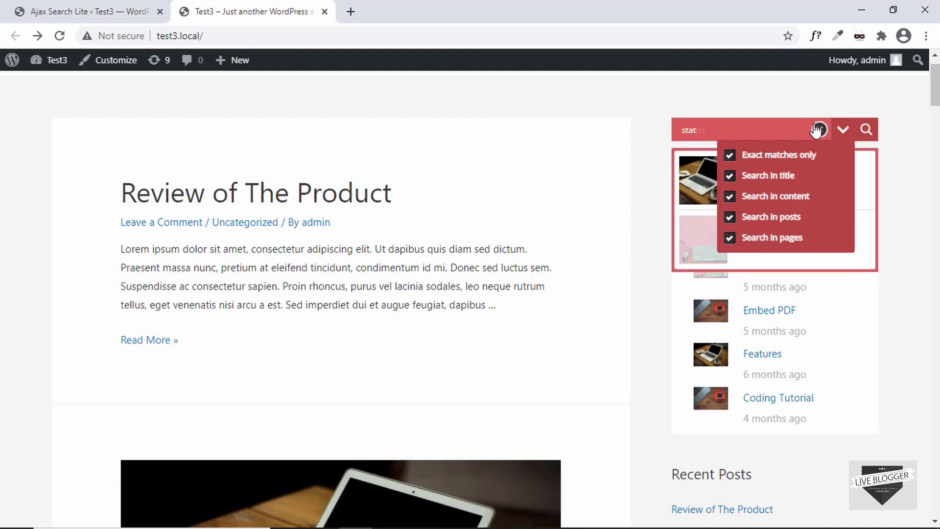
left_click(791, 107)
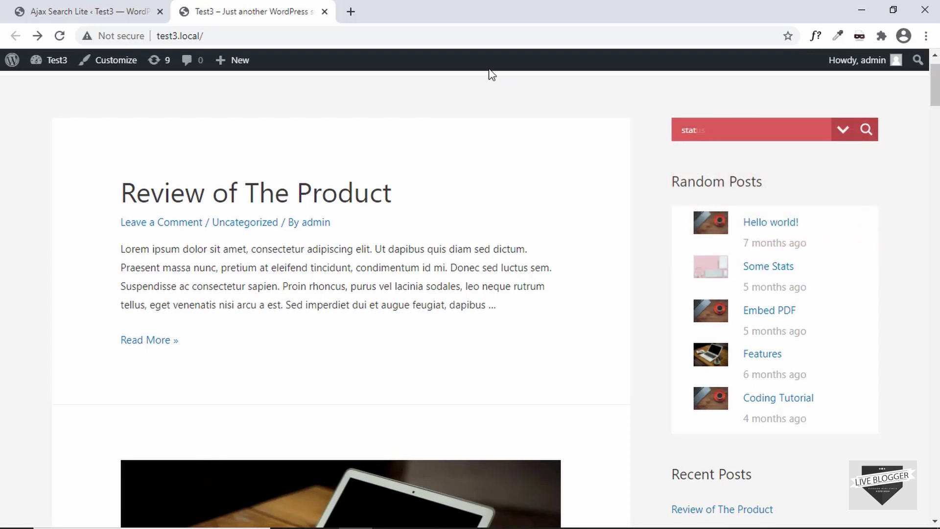
left_click(101, 11)
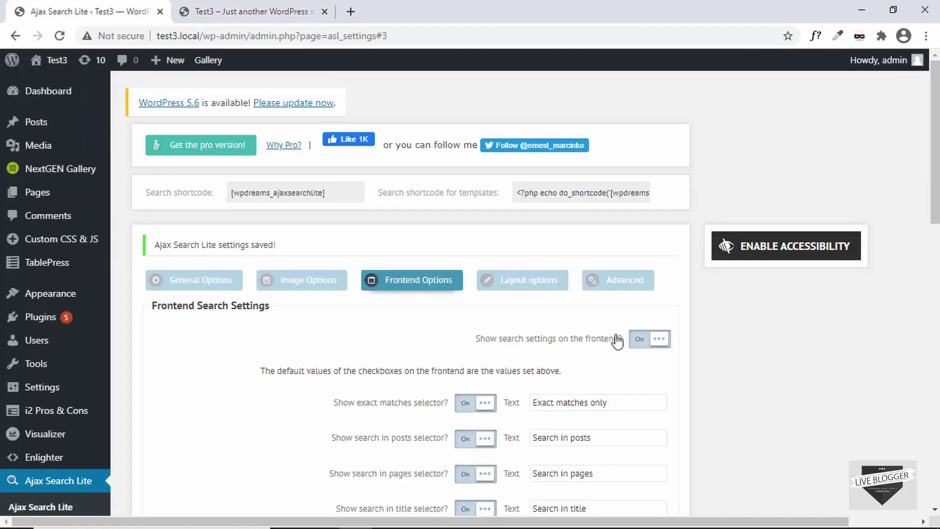
left_click(191, 280)
scroll(260, 250, "down", 2)
left_click(258, 241)
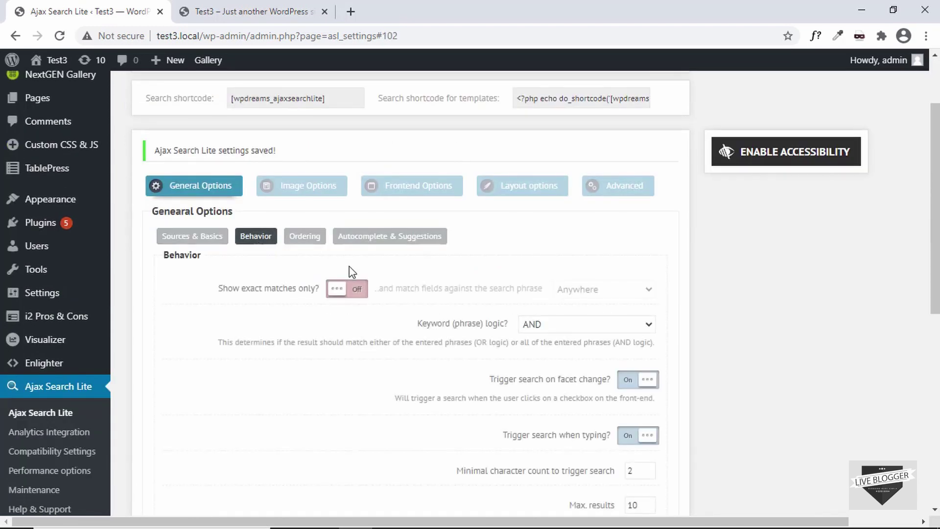
scroll(351, 271, "down", 2)
scroll(352, 271, "down", 2)
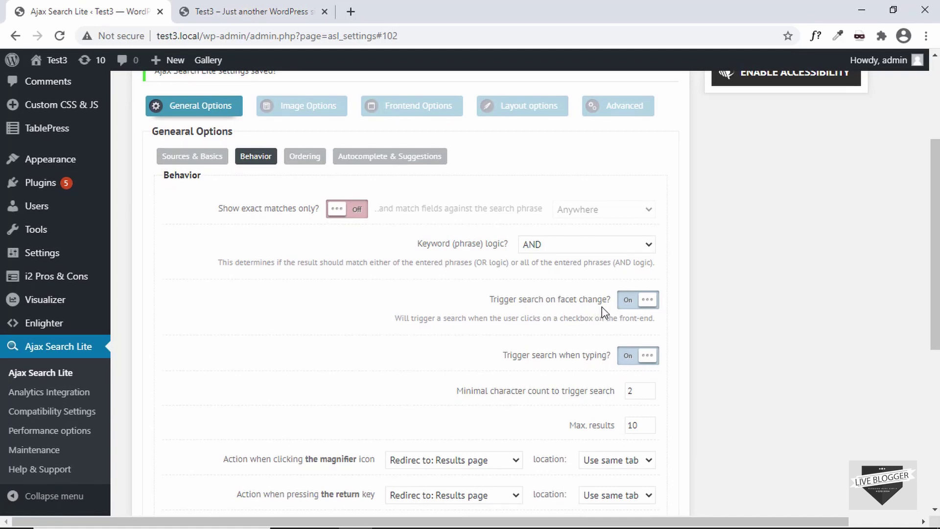
scroll(601, 307, "down", 1)
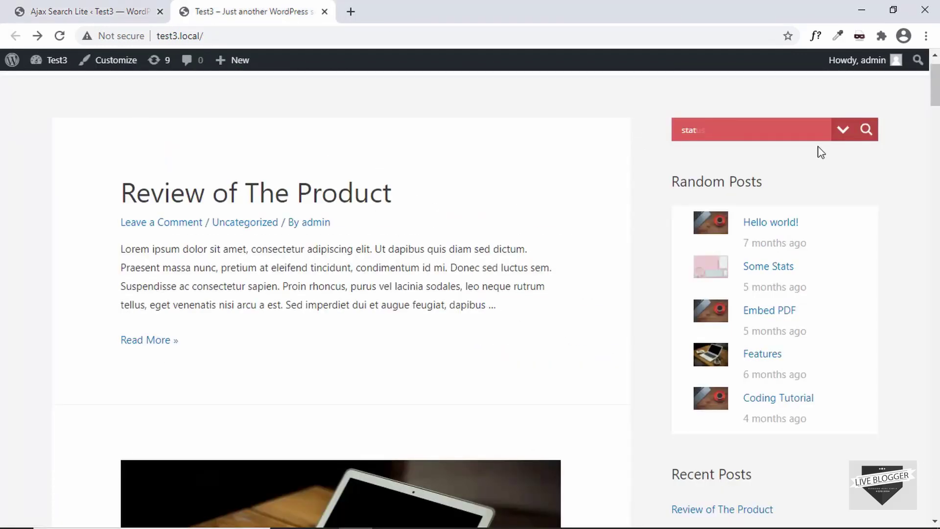
left_click(847, 130)
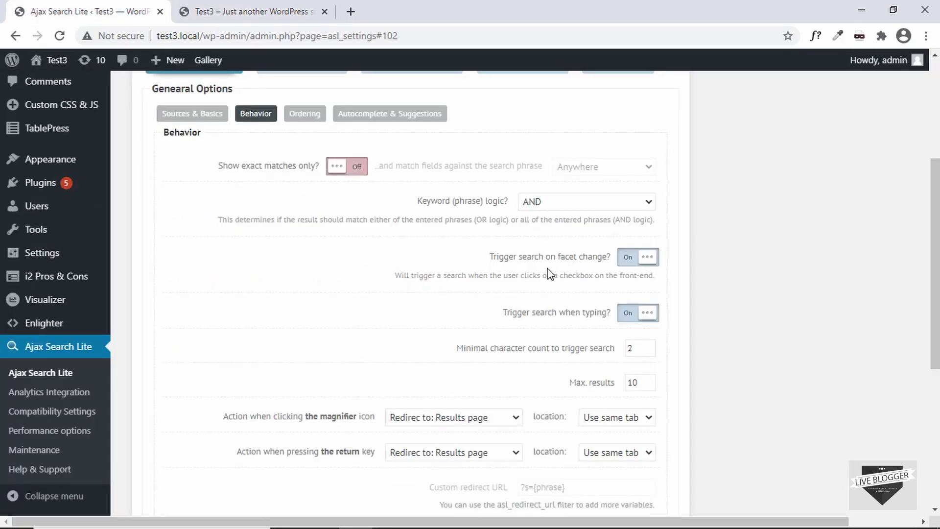
scroll(580, 284, "up", 1)
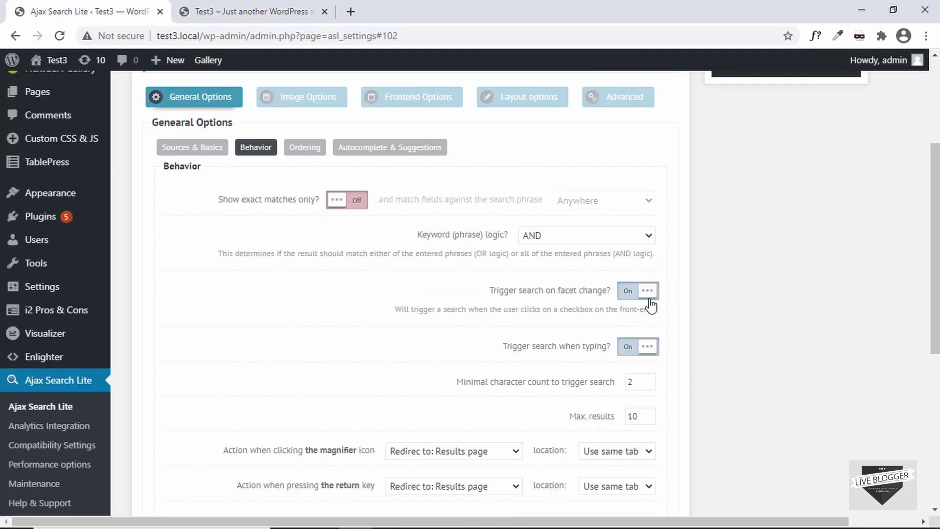
scroll(615, 300, "up", 3)
left_click(420, 264)
scroll(414, 220, "down", 8)
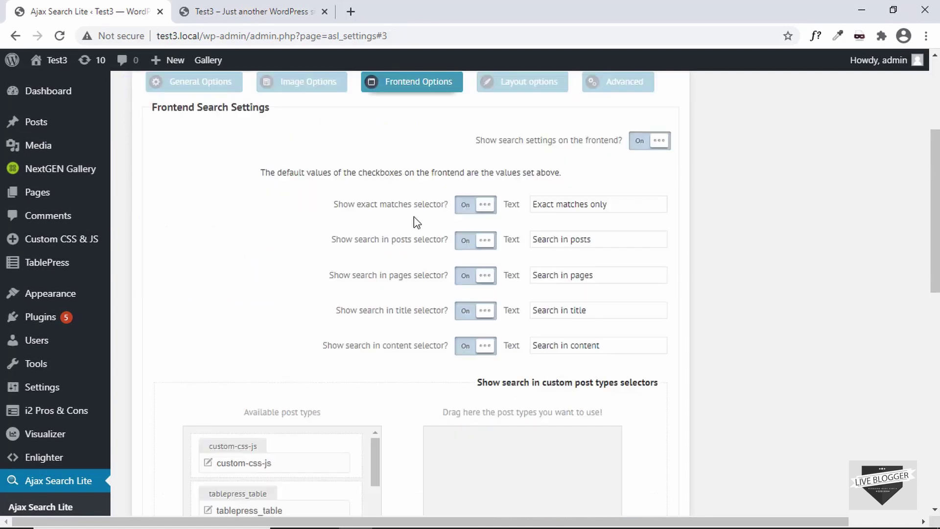
scroll(415, 222, "down", 7)
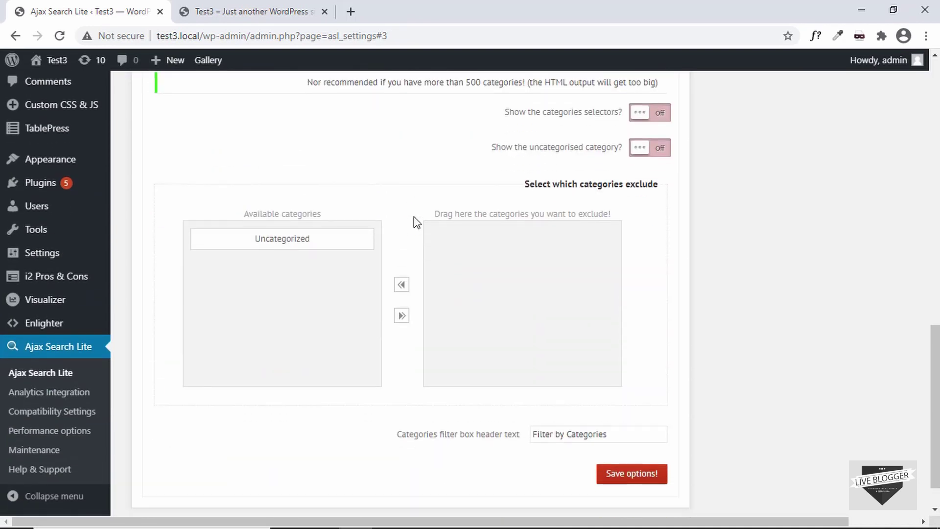
scroll(414, 217, "up", 15)
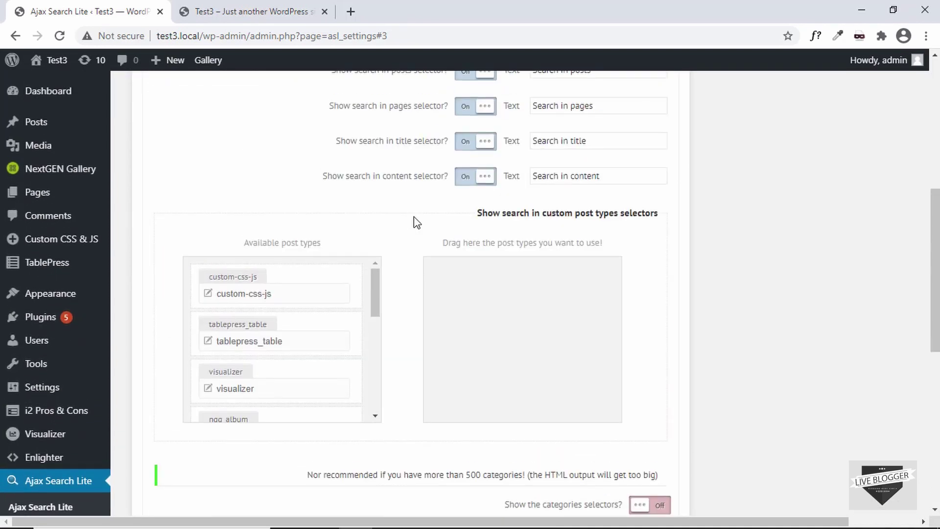
scroll(413, 216, "down", 1)
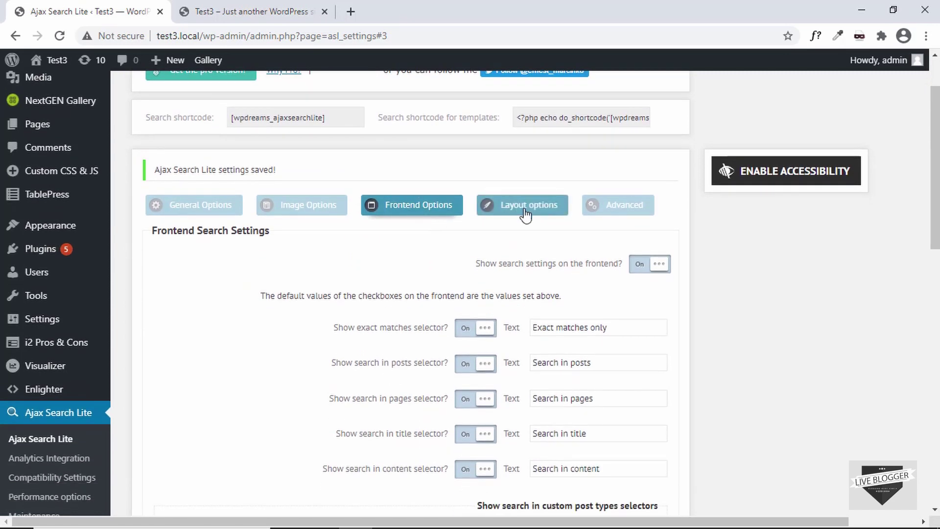
- Under Layout options, apply the Classic Blue search box theme
left_click(543, 212)
scroll(254, 240, "down", 2)
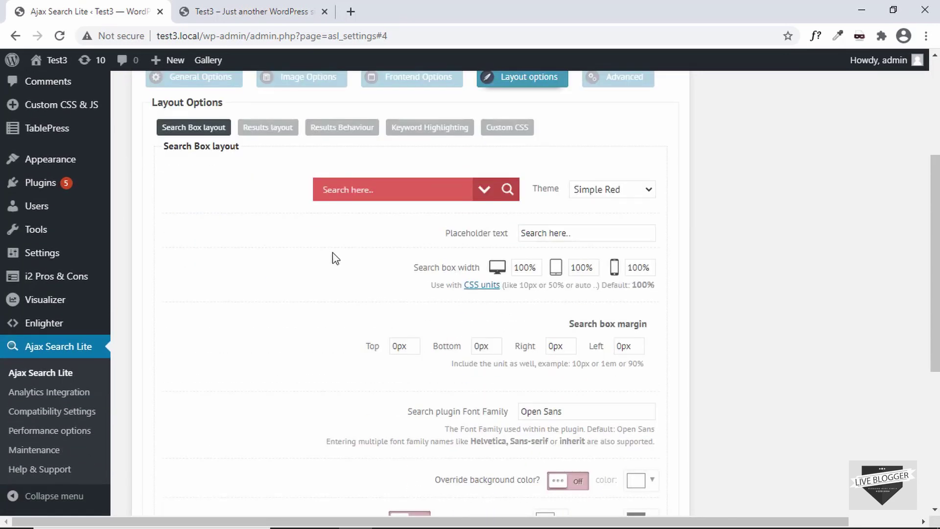
left_click(618, 190)
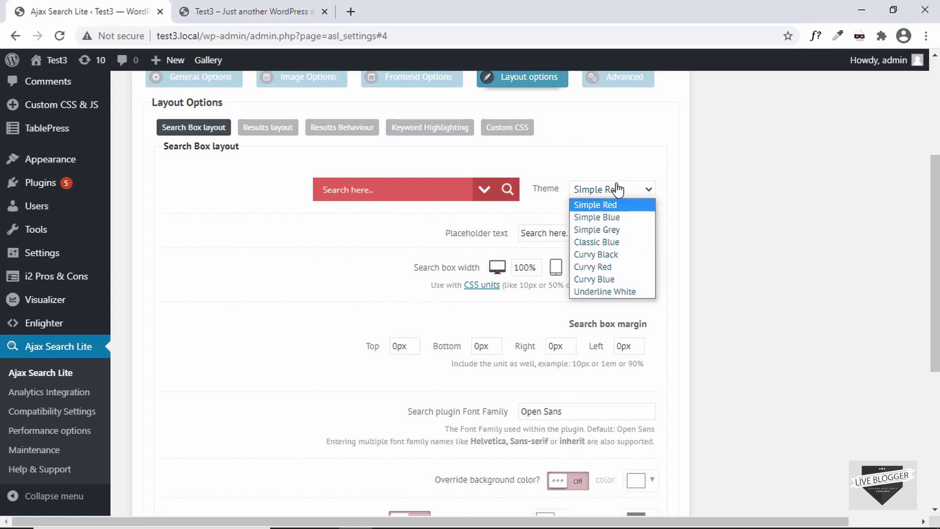
key("Down")
key("Down")
key("Down")
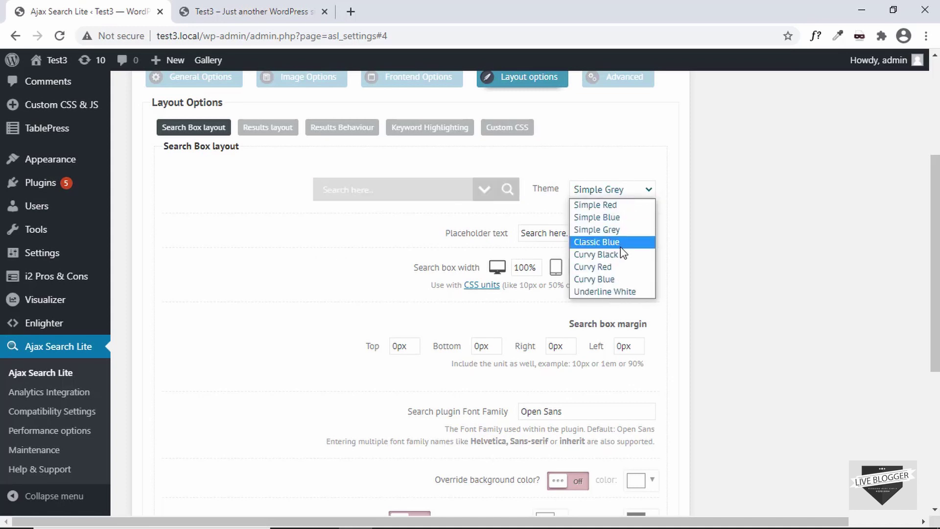
key("Return")
- Try Curvy Blue, Underline White and Curvy Red, then settle on the Curvy Black theme
left_click(627, 194)
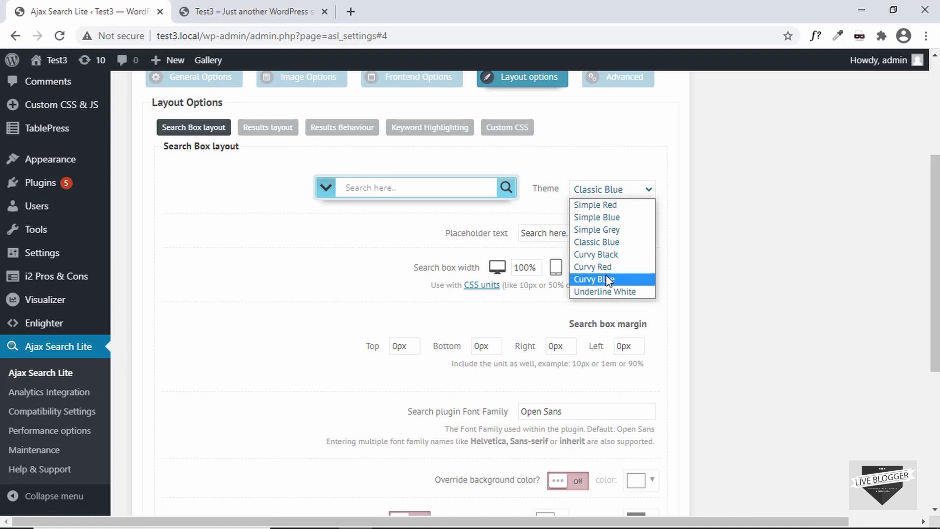
left_click(609, 278)
left_click(637, 190)
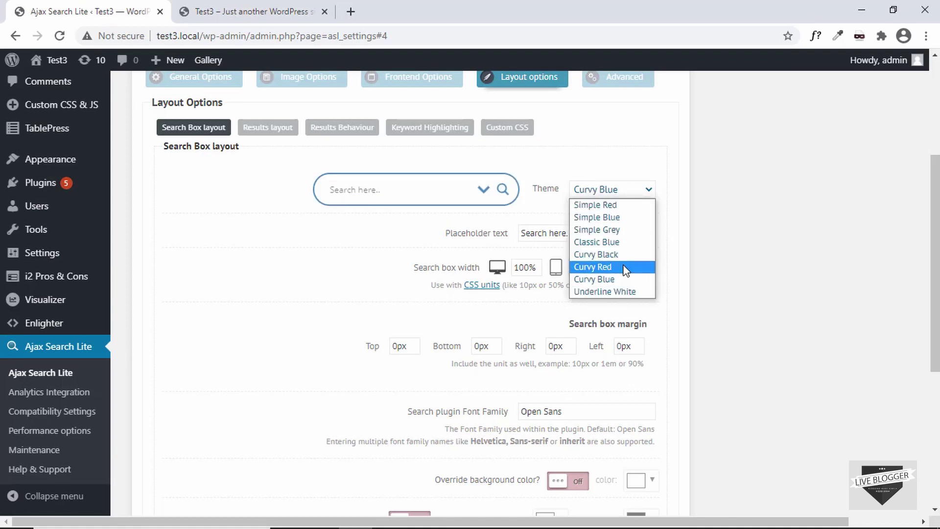
left_click(616, 292)
left_click(291, 13)
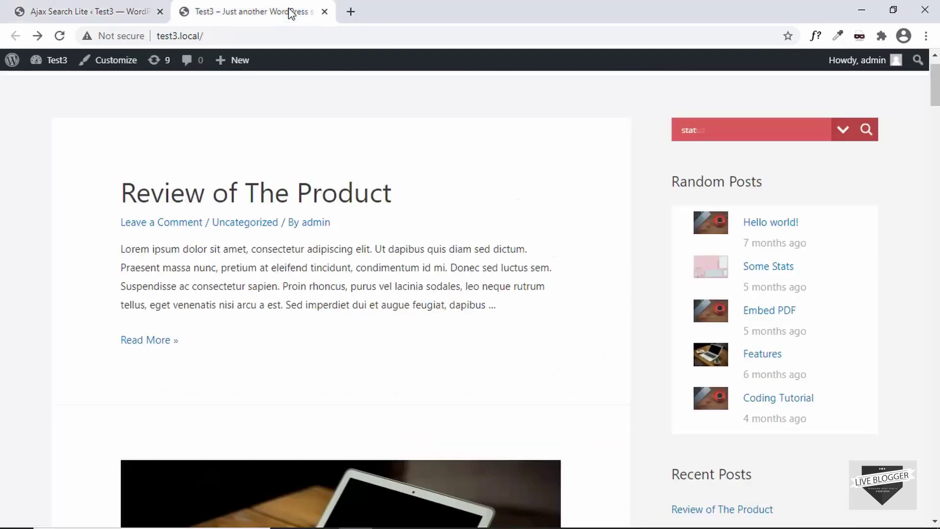
left_click(118, 10)
left_click(613, 189)
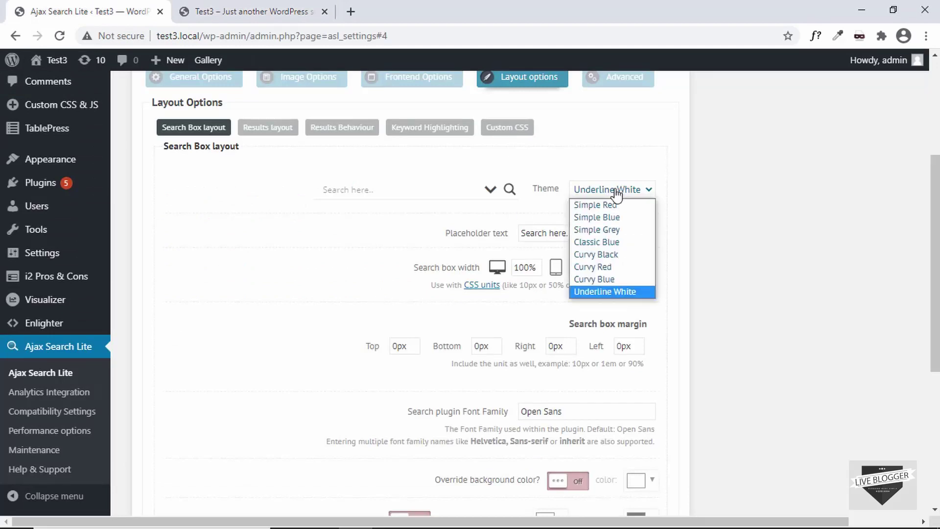
left_click(625, 266)
key("Up")
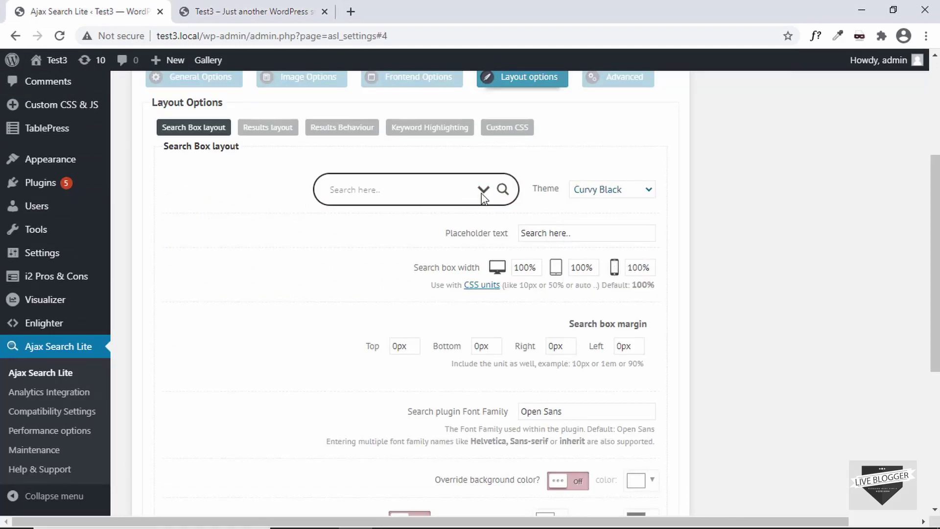
- Scroll through the Search Box layout settings for the Curvy Black theme
scroll(602, 202, "down", 1)
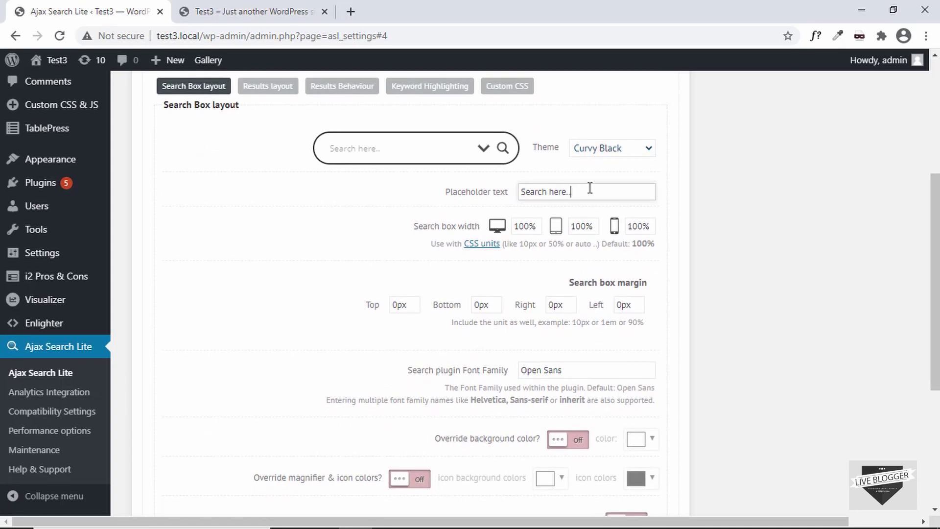
scroll(500, 234, "down", 3)
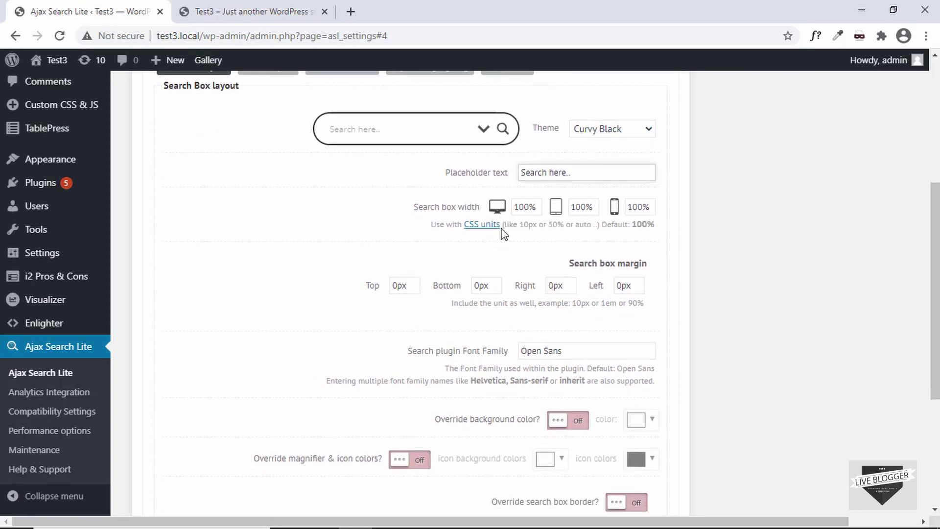
scroll(504, 234, "down", 2)
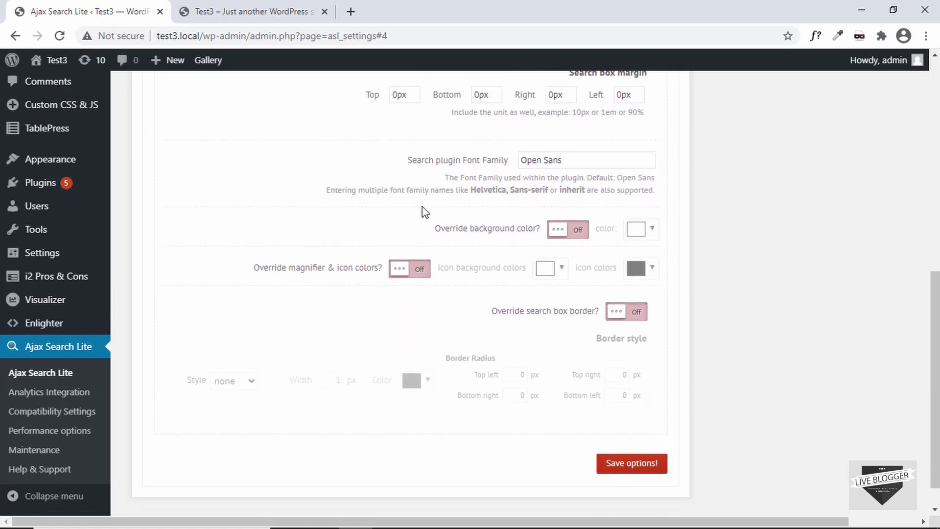
scroll(422, 206, "down", 1)
scroll(422, 206, "up", 1)
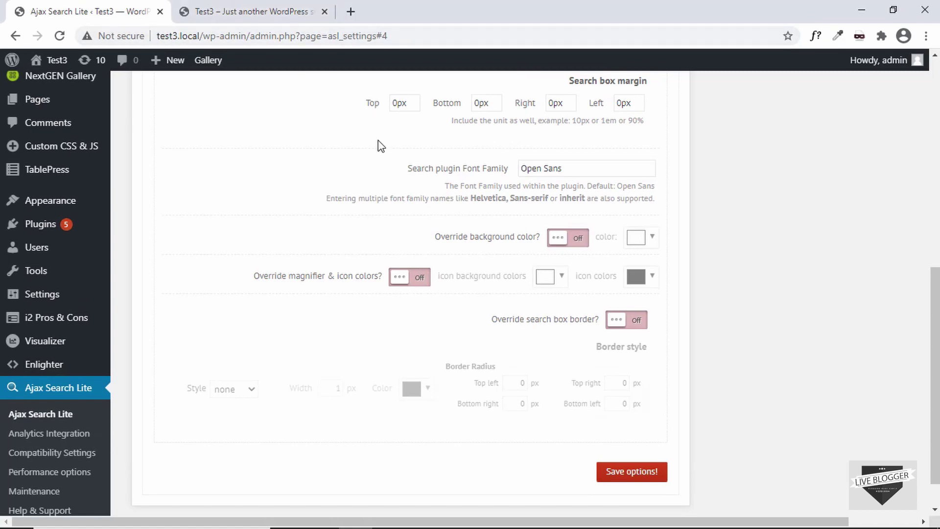
scroll(468, 200, "down", 1)
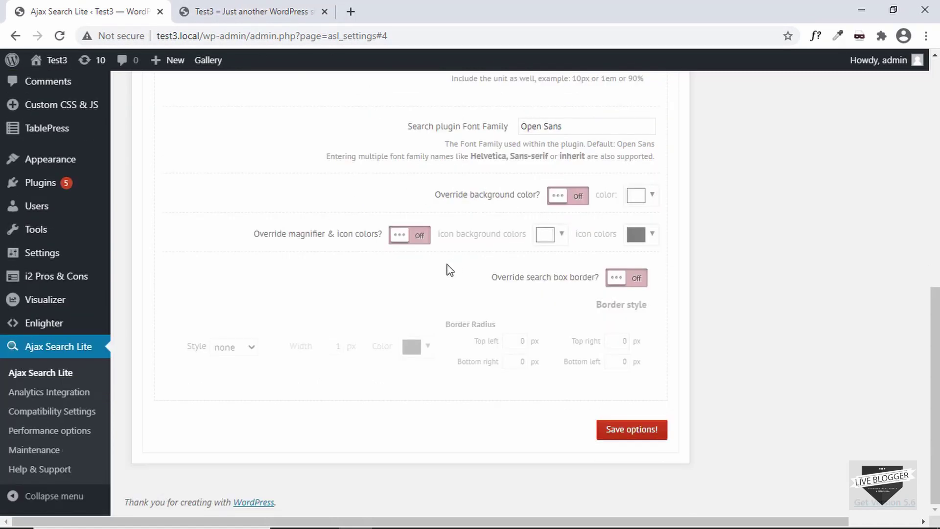
scroll(519, 362, "up", 1)
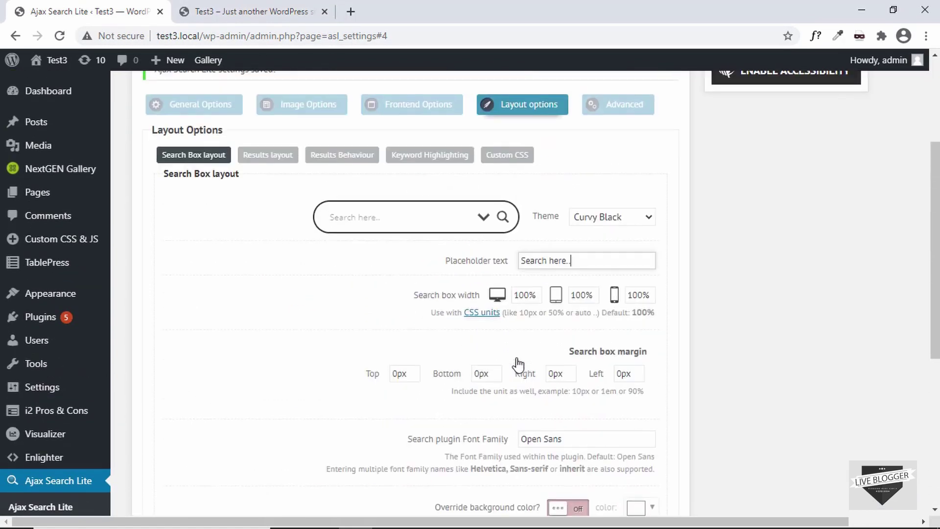
- Show the Results layout sub-tab and scroll through its settings
left_click(290, 205)
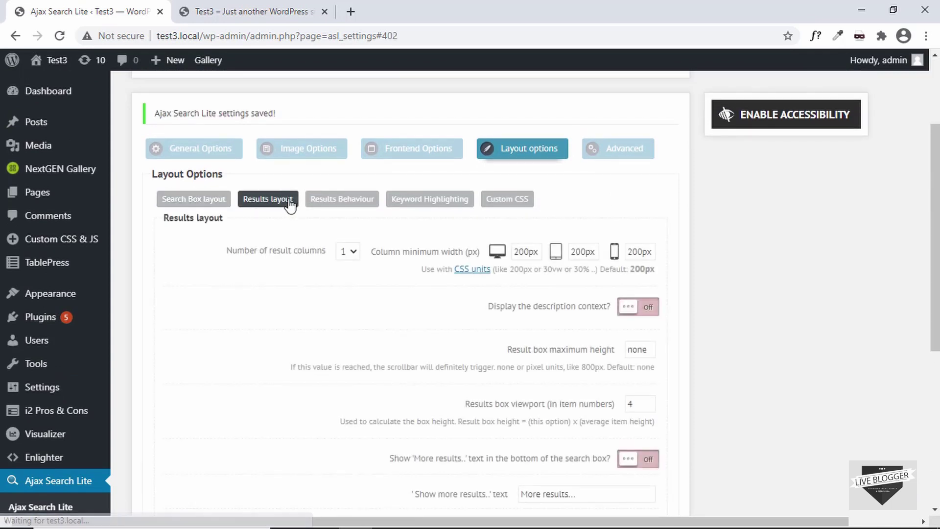
scroll(349, 220, "down", 2)
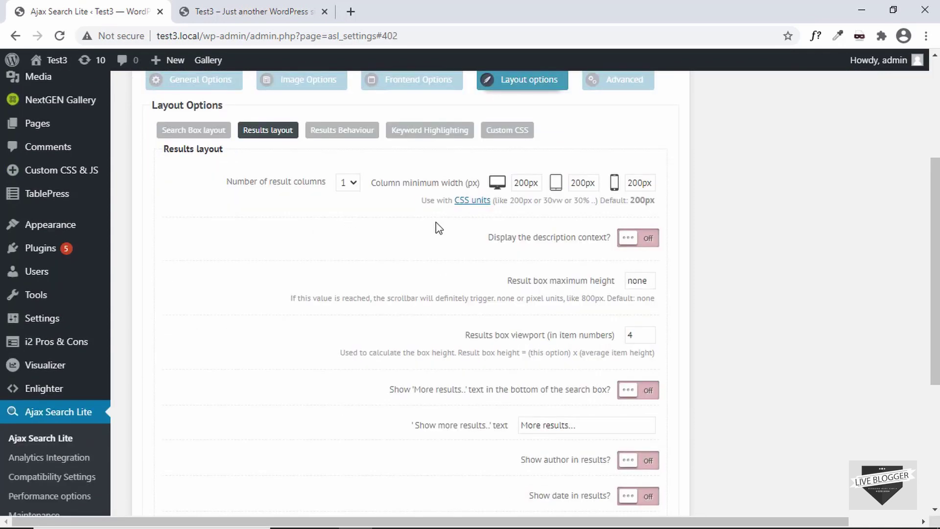
scroll(476, 259, "down", 7)
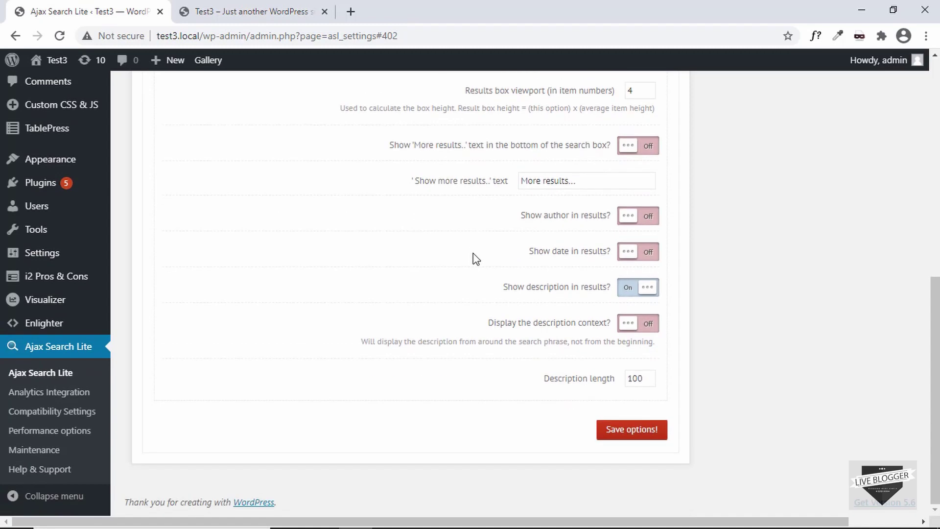
scroll(476, 259, "up", 7)
- Review Results Behaviour, then show Keyword Highlighting with highlighting off and whole-words-only on
left_click(351, 128)
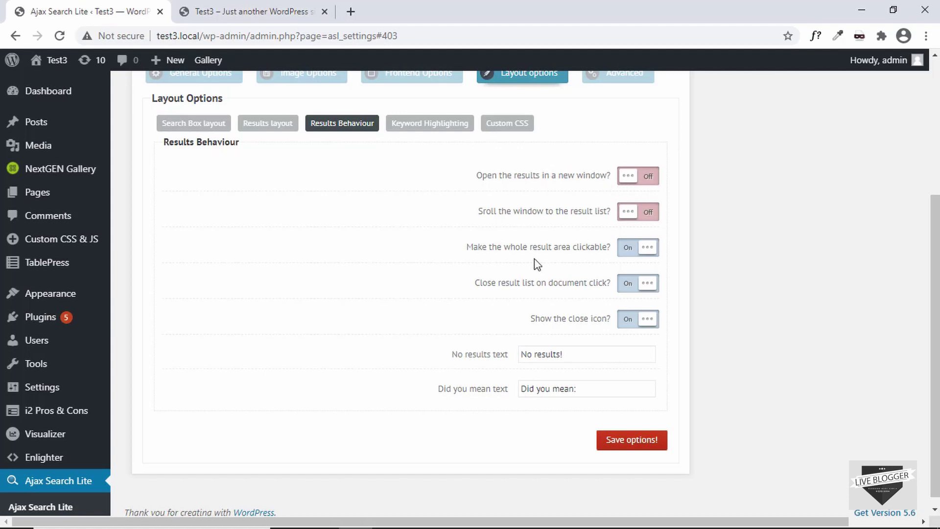
scroll(534, 278, "down", 2)
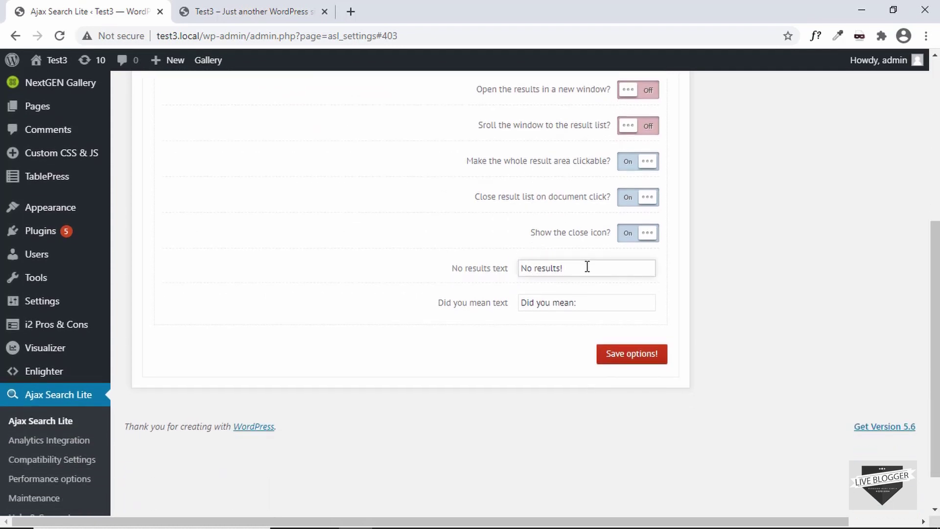
scroll(588, 268, "up", 1)
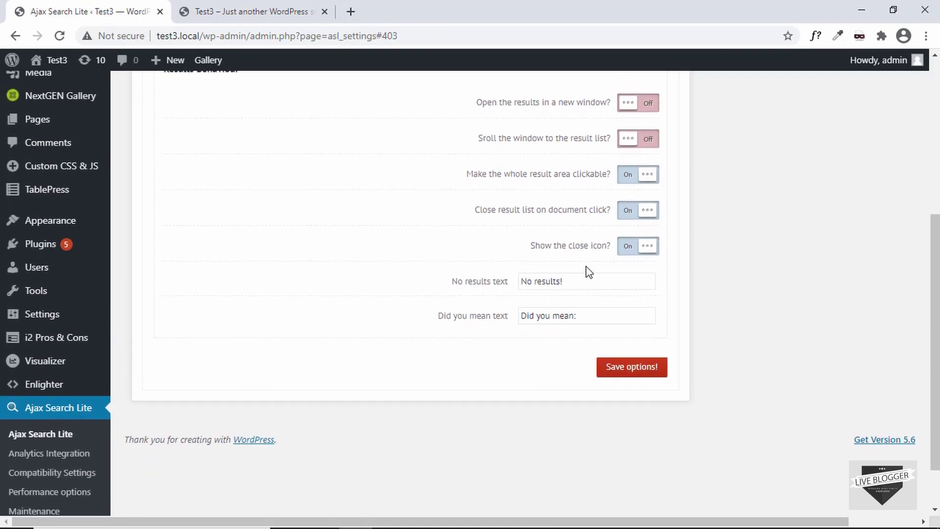
scroll(588, 269, "up", 3)
left_click(434, 157)
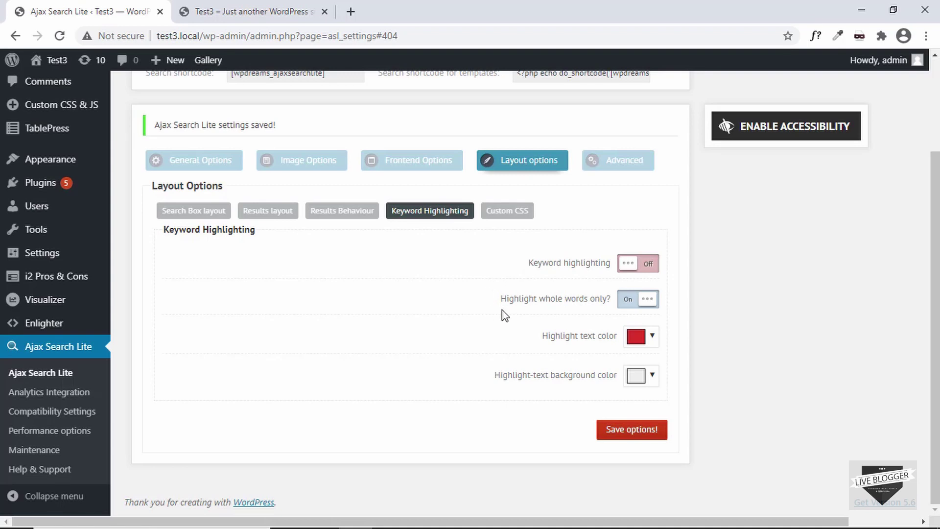
- Look at the Custom CSS textarea, then move on to the Advanced options
left_click(508, 211)
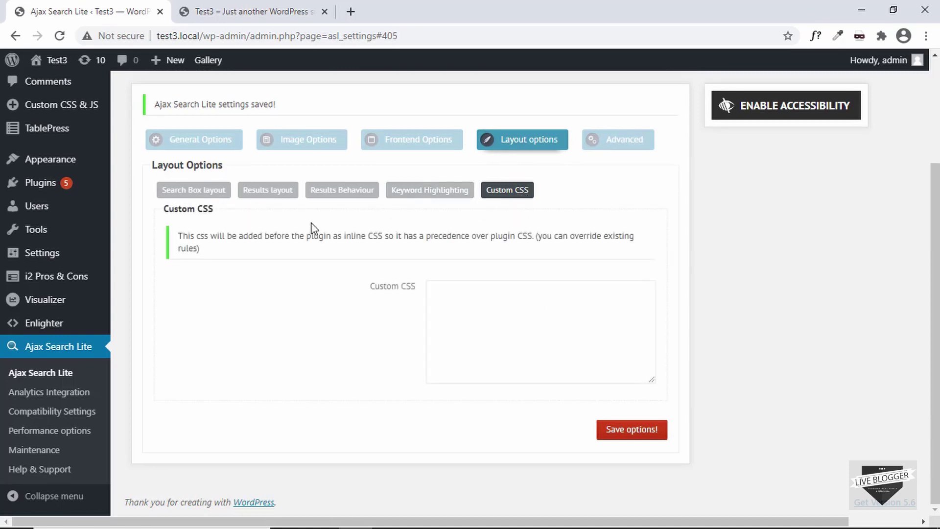
left_click(458, 339)
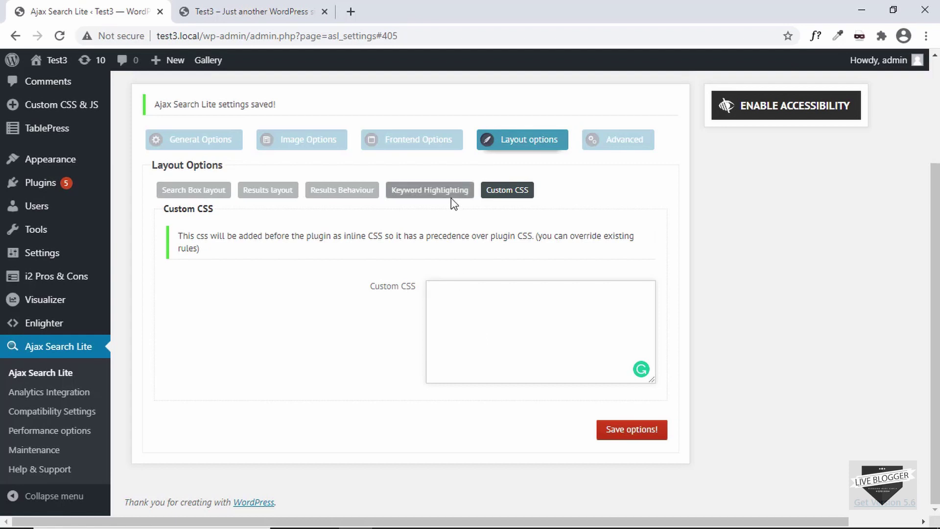
left_click(626, 154)
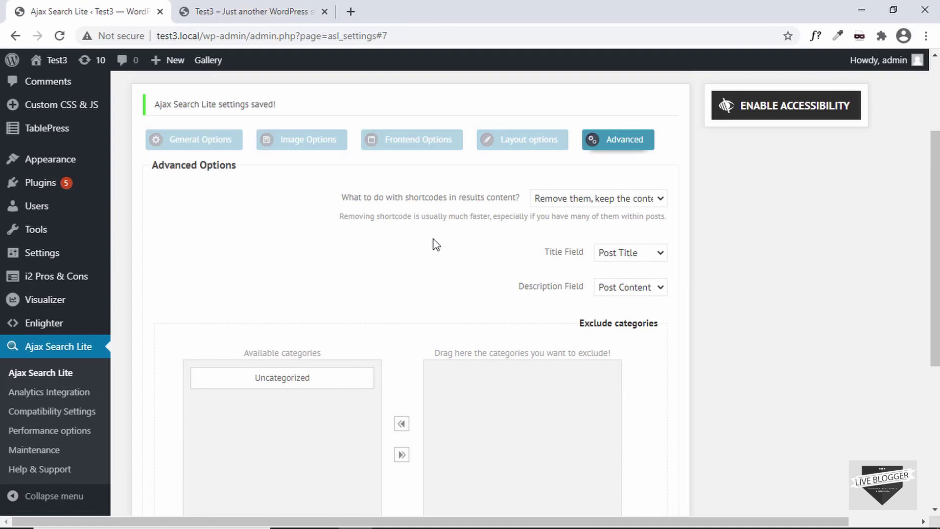
- Check the shortcode handling choices without changing them, then save the Ajax Search Lite settings
scroll(435, 244, "down", 1)
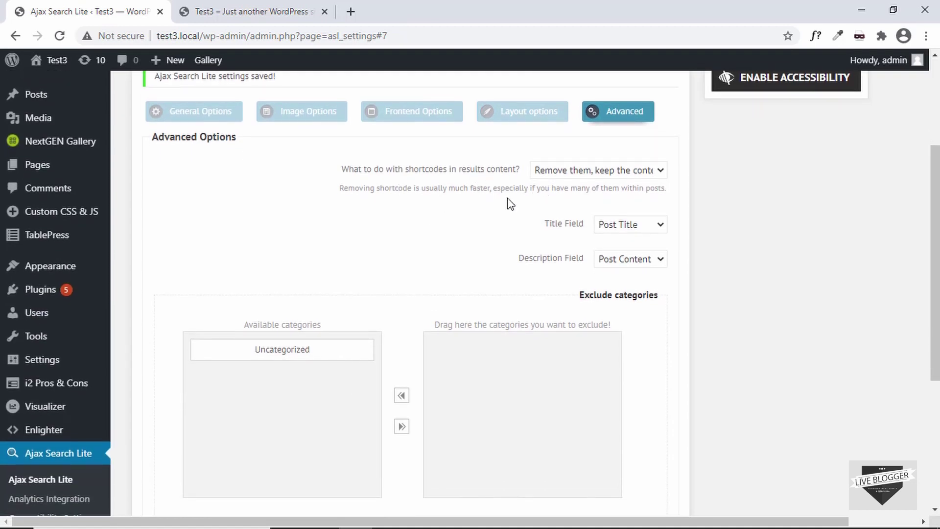
left_click(612, 175)
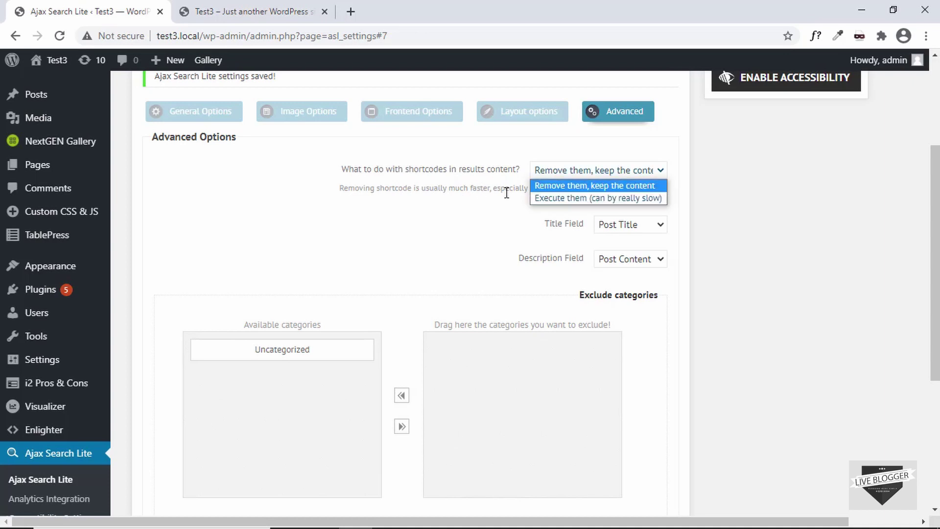
left_click(446, 216)
scroll(446, 216, "down", 1)
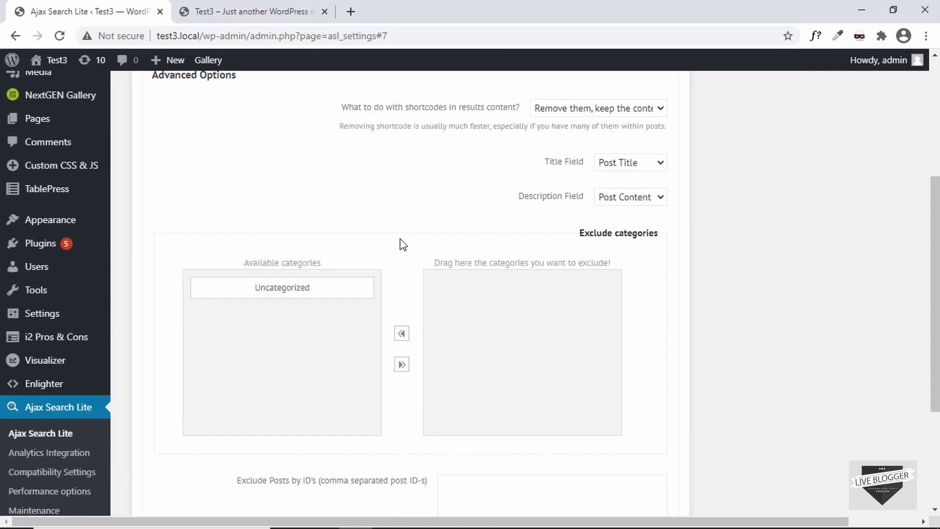
scroll(401, 248, "down", 3)
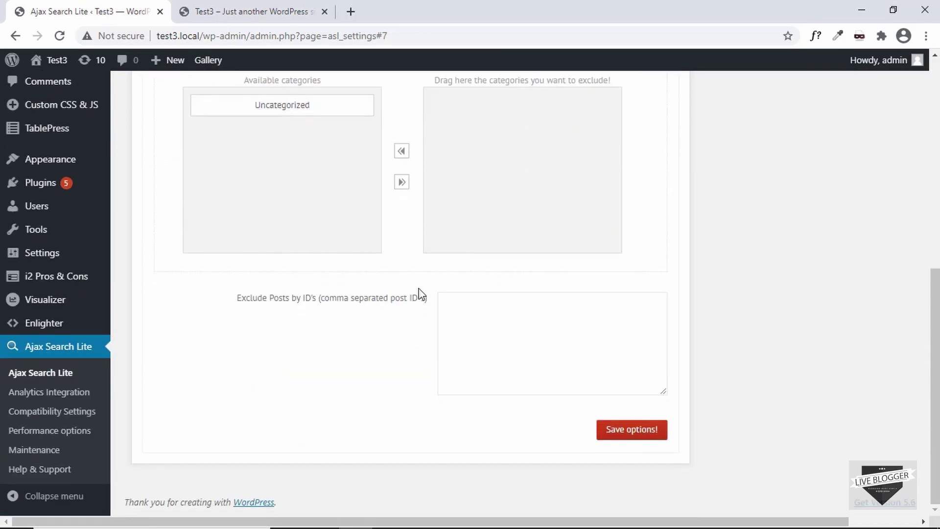
scroll(419, 294, "up", 7)
scroll(419, 294, "down", 3)
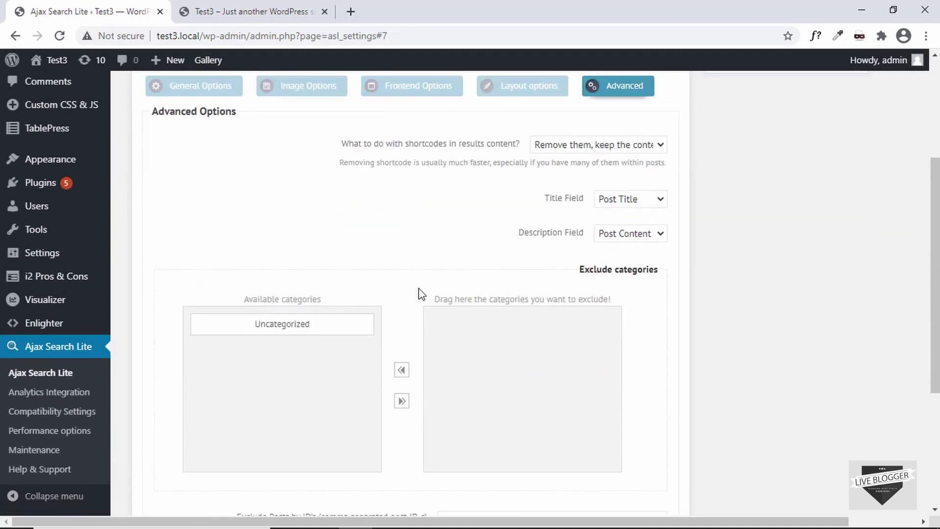
scroll(505, 350, "down", 4)
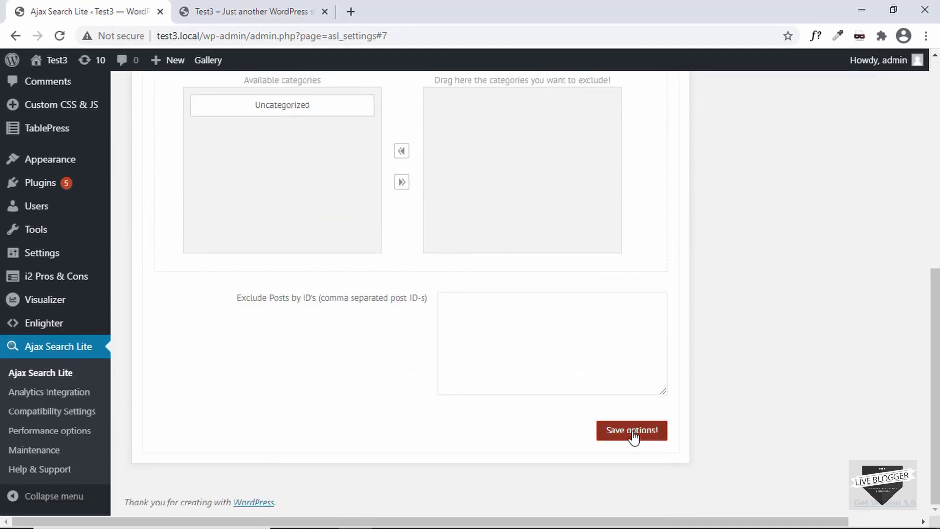
left_click(632, 433)
- Reload the live site and search 'sta' in the sidebar to see thumbnailed results
left_click(297, 7)
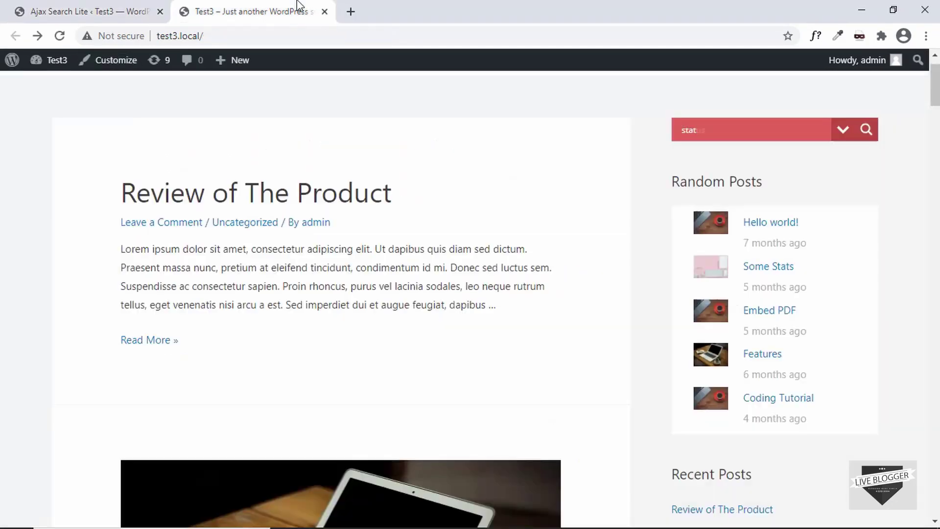
left_click(60, 35)
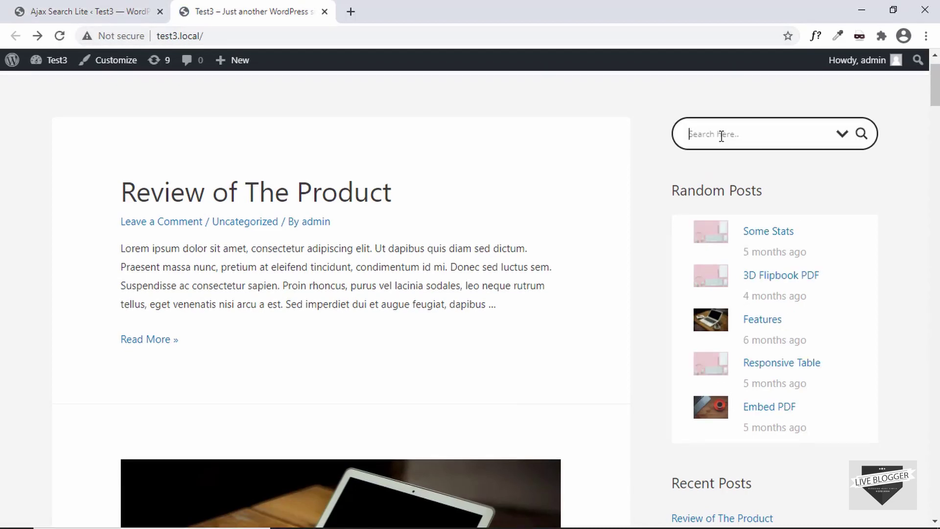
type("sta")
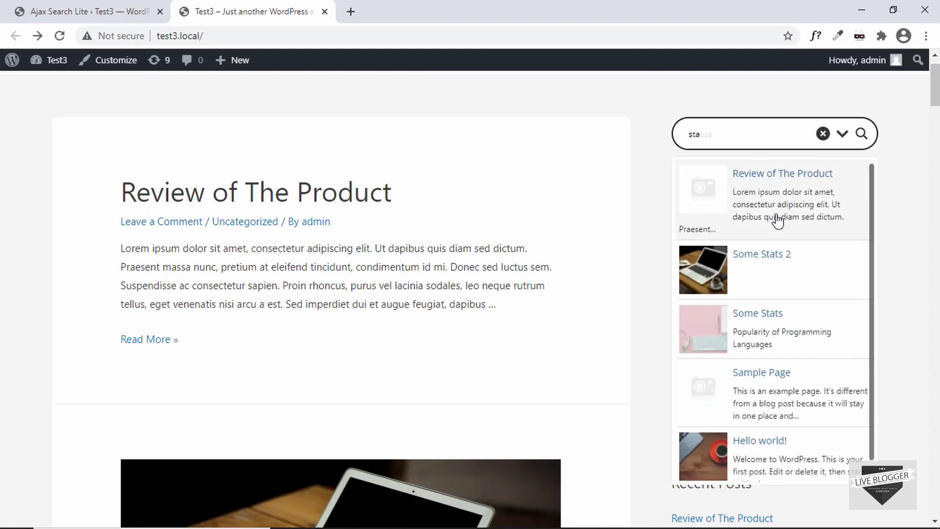
scroll(775, 231, "down", 1)
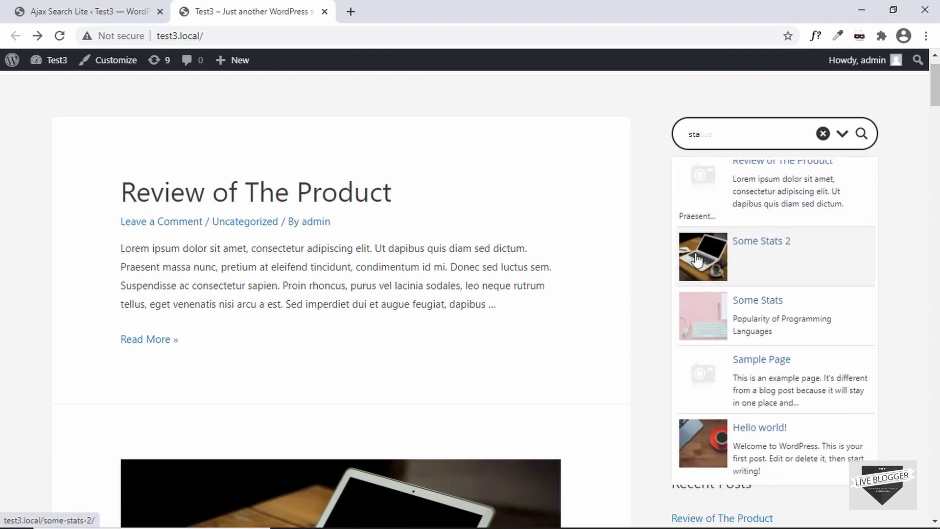
- Open the Some Stats post from the results, skim it, and return to plugin settings
left_click(694, 308)
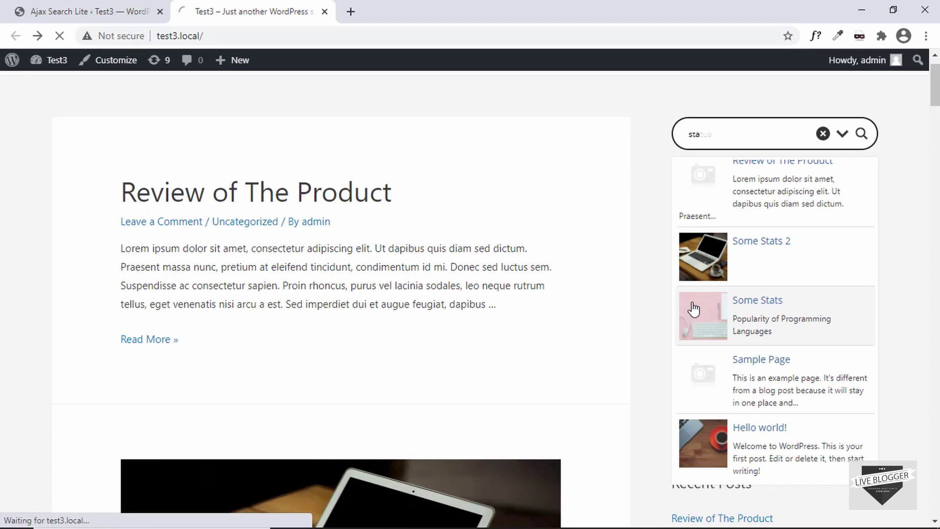
scroll(401, 225, "down", 4)
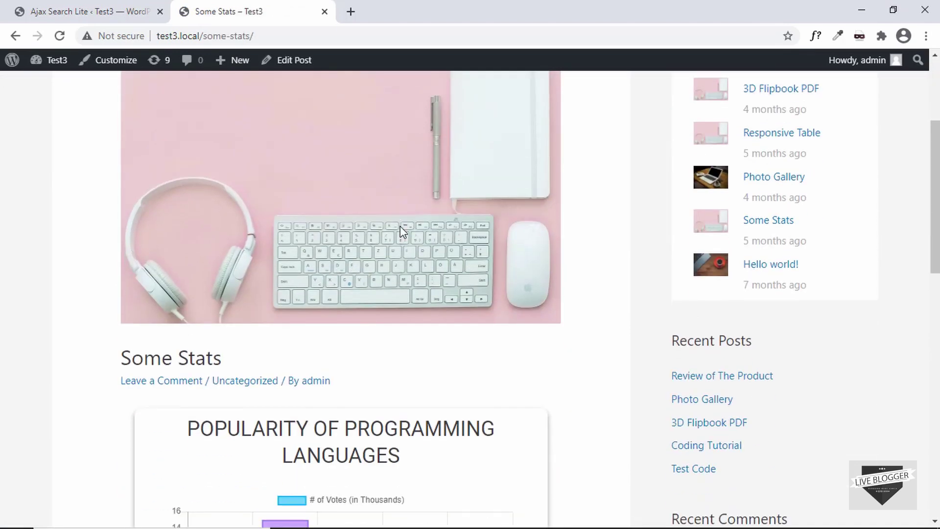
scroll(400, 225, "down", 12)
scroll(400, 230, "up", 6)
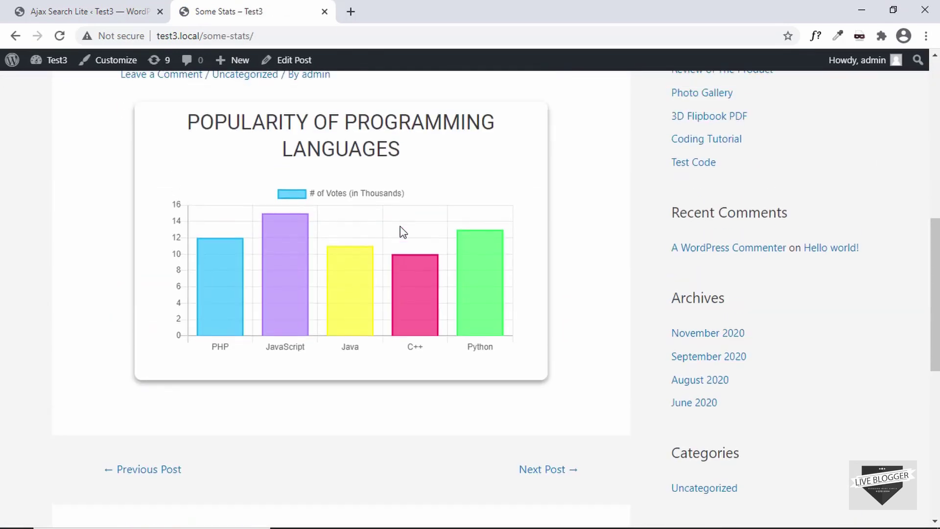
scroll(401, 231, "up", 10)
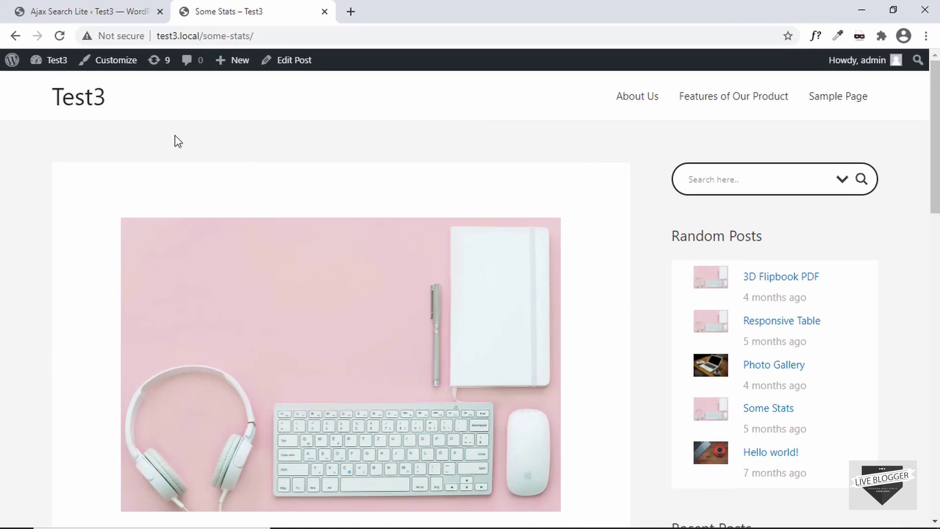
left_click(108, 6)
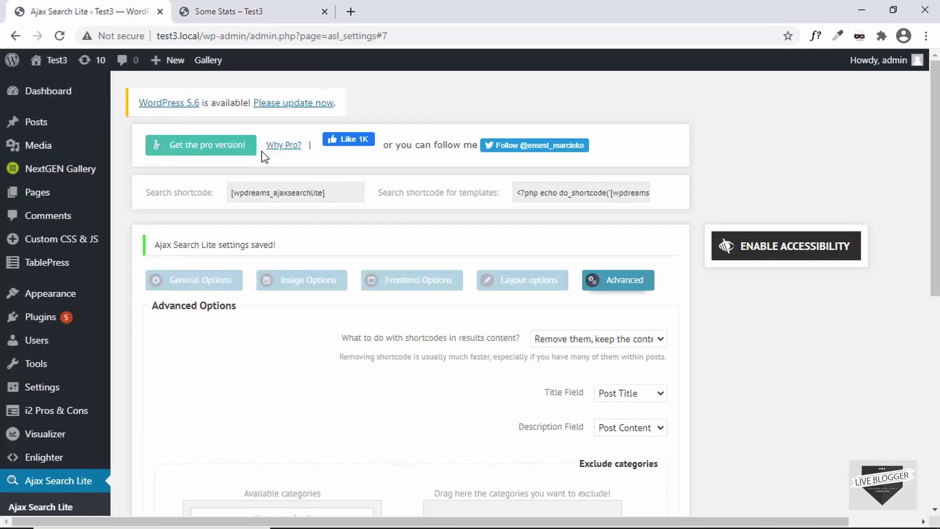
- Return to the Some Stats – Test3 post tab with Ctrl+Tab
scroll(57, 355, "down", 3)
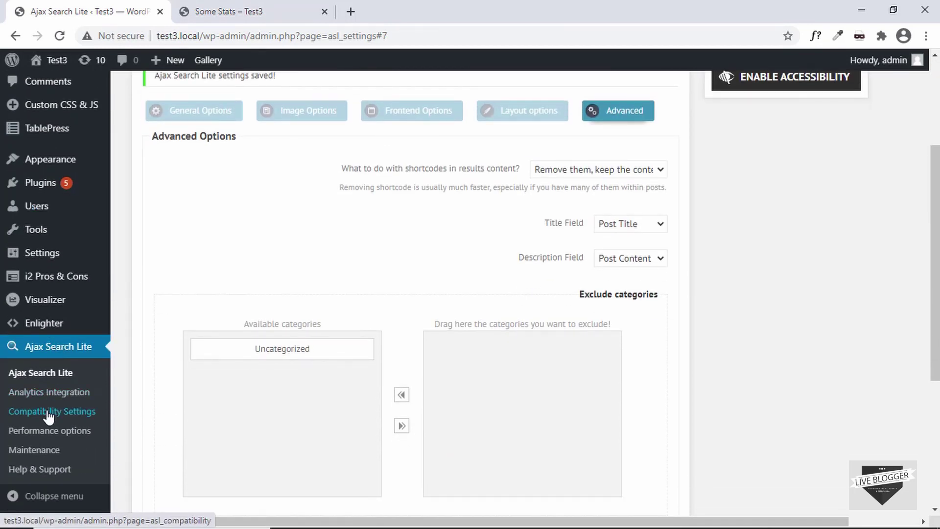
key("ctrl+Tab")
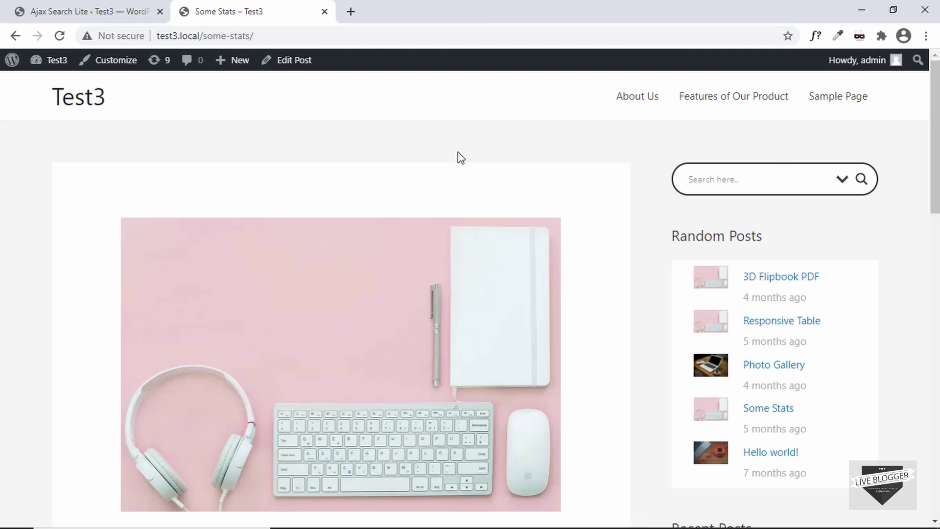